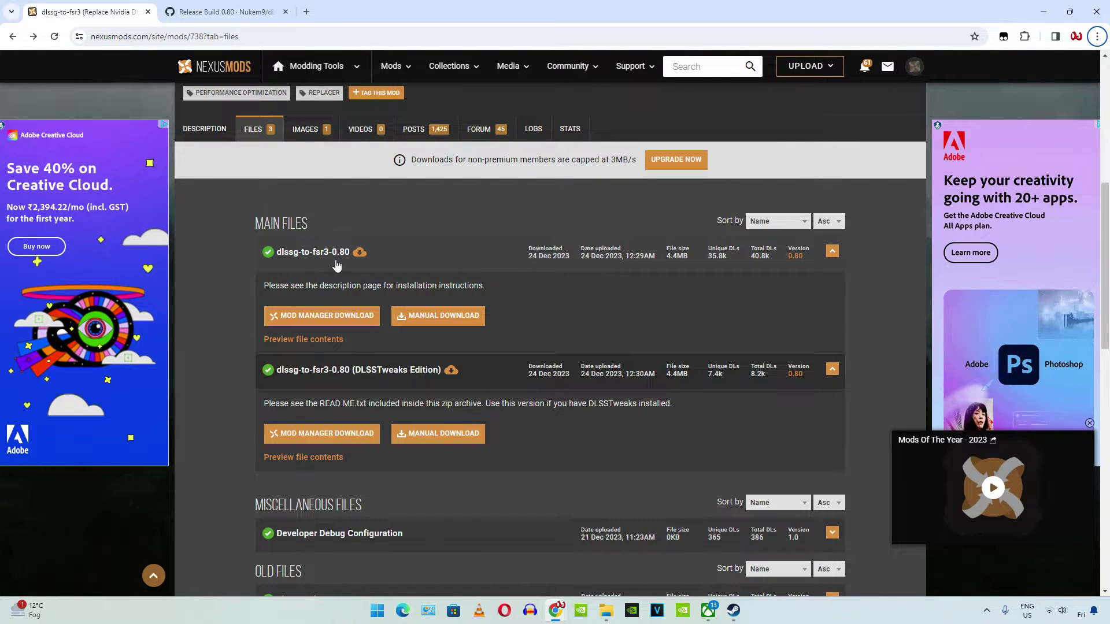
# Get the manual download of dlssg-to-fsr3-0.80 from Nexus Mods and extract all files from its ZIP archive into the 0.8 folder.
pyautogui.click(455, 323)
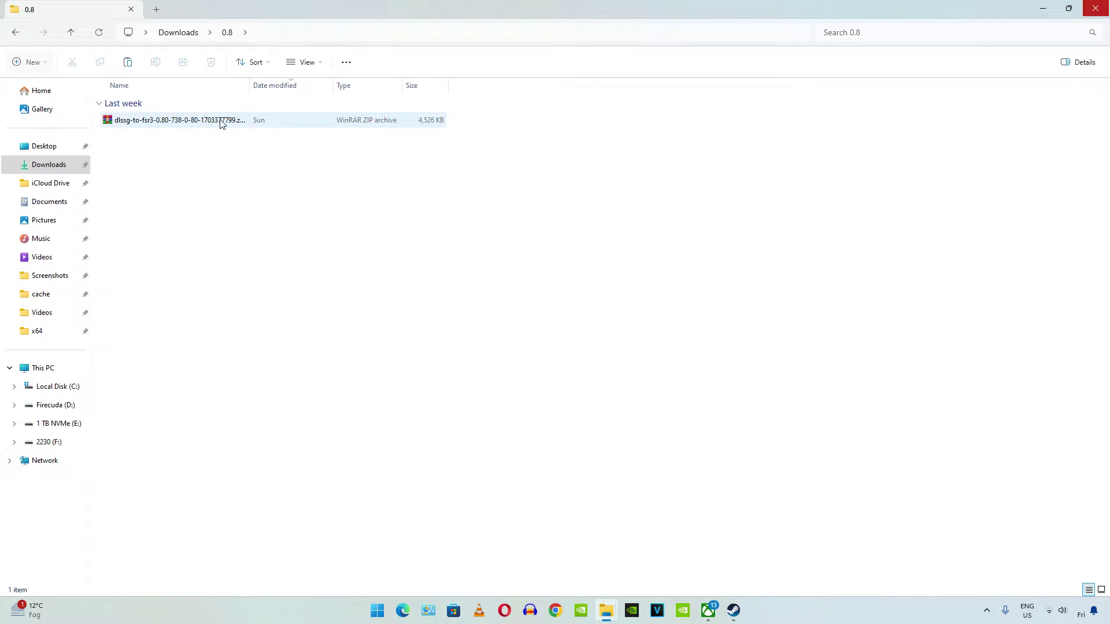
pyautogui.doubleClick(193, 122)
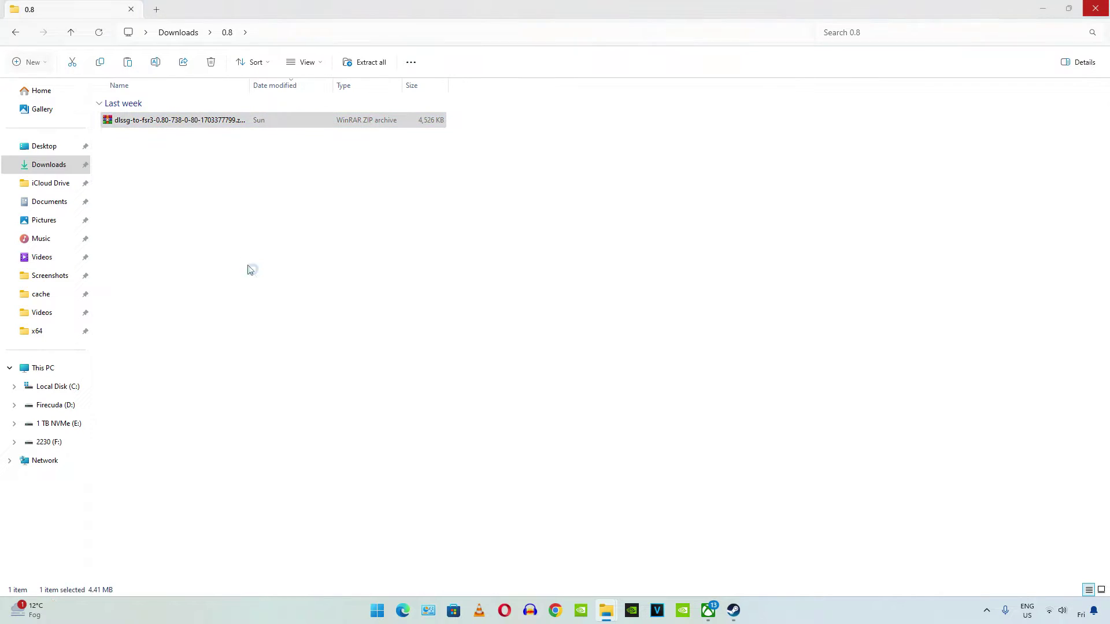
pyautogui.moveTo(294, 363); pyautogui.dragTo(213, 285)
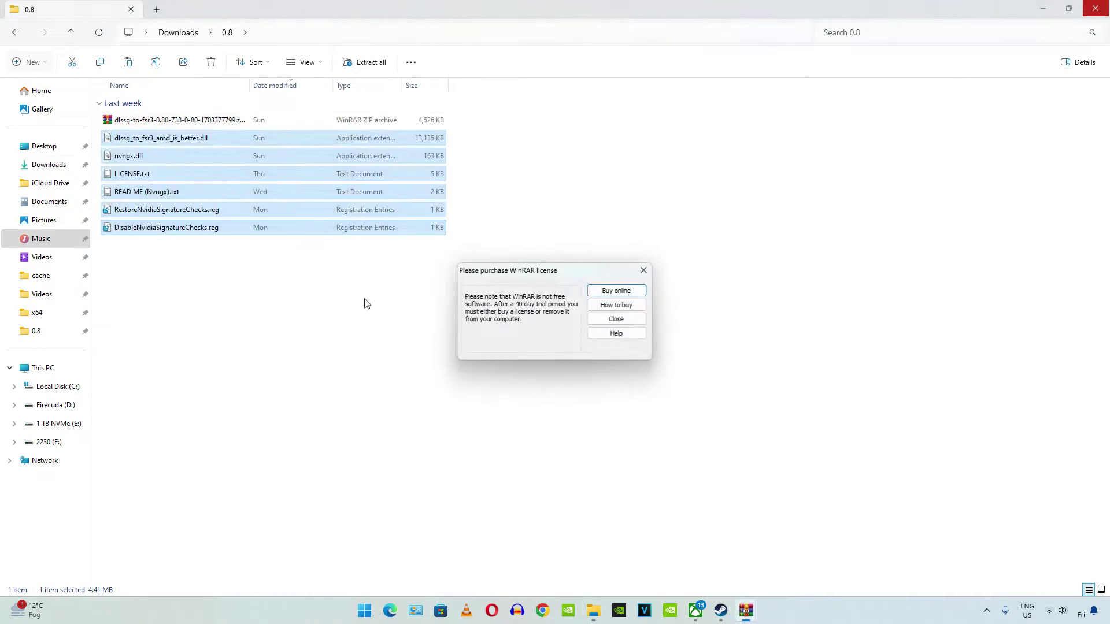
pyautogui.click(644, 270)
pyautogui.click(474, 283)
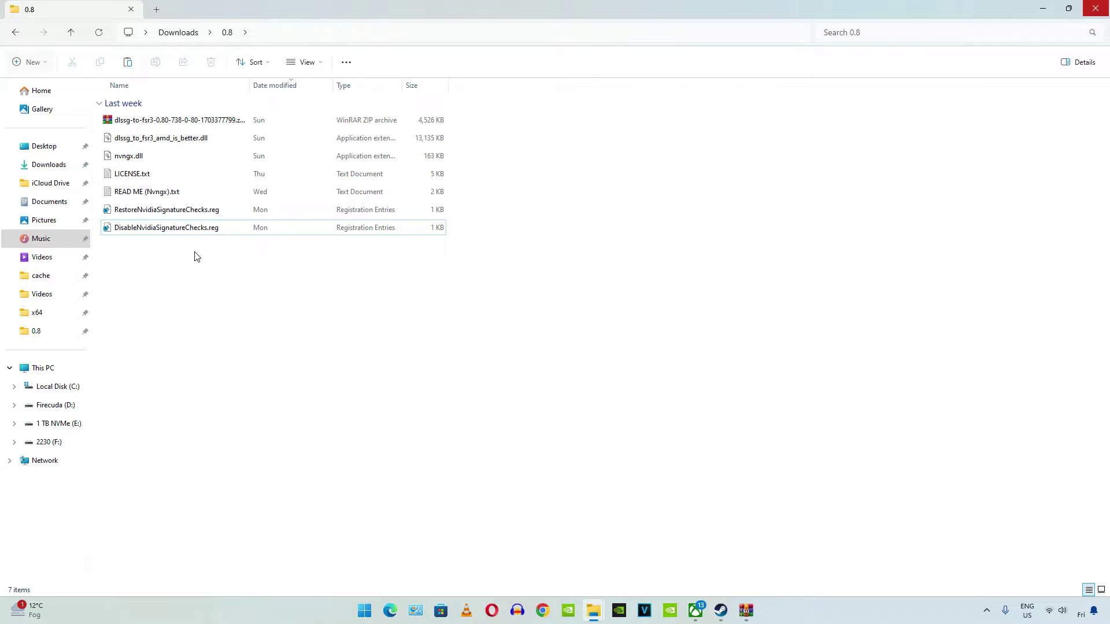
# Merge DisableNvidiaSignatureChecks.reg into the Windows registry.
pyautogui.doubleClick(173, 229)
pyautogui.click(572, 397)
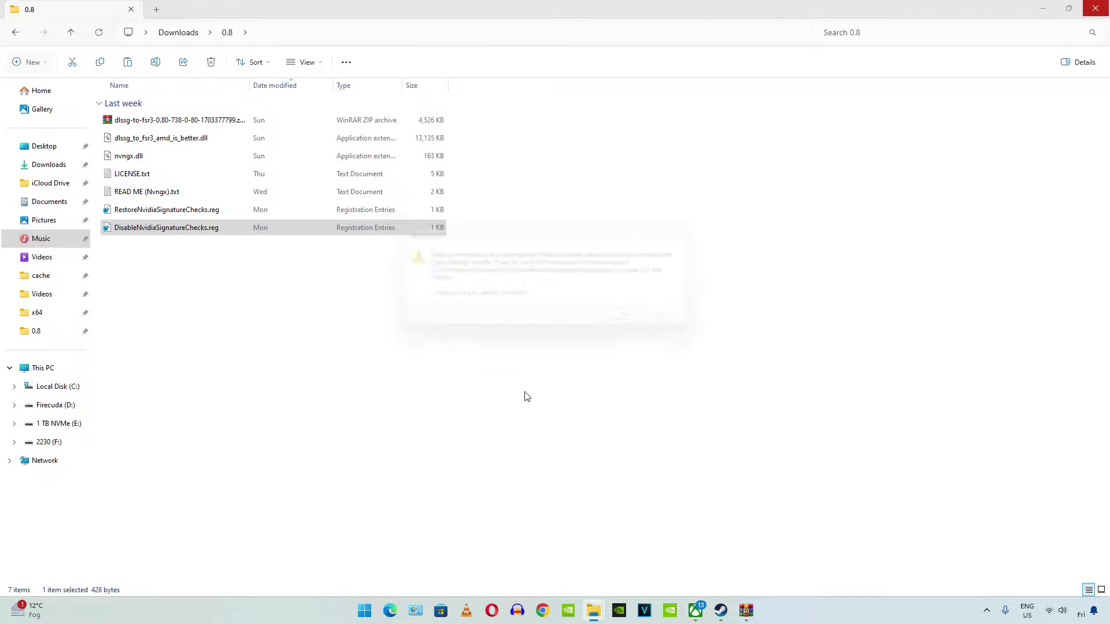
pyautogui.click(641, 322)
pyautogui.click(687, 312)
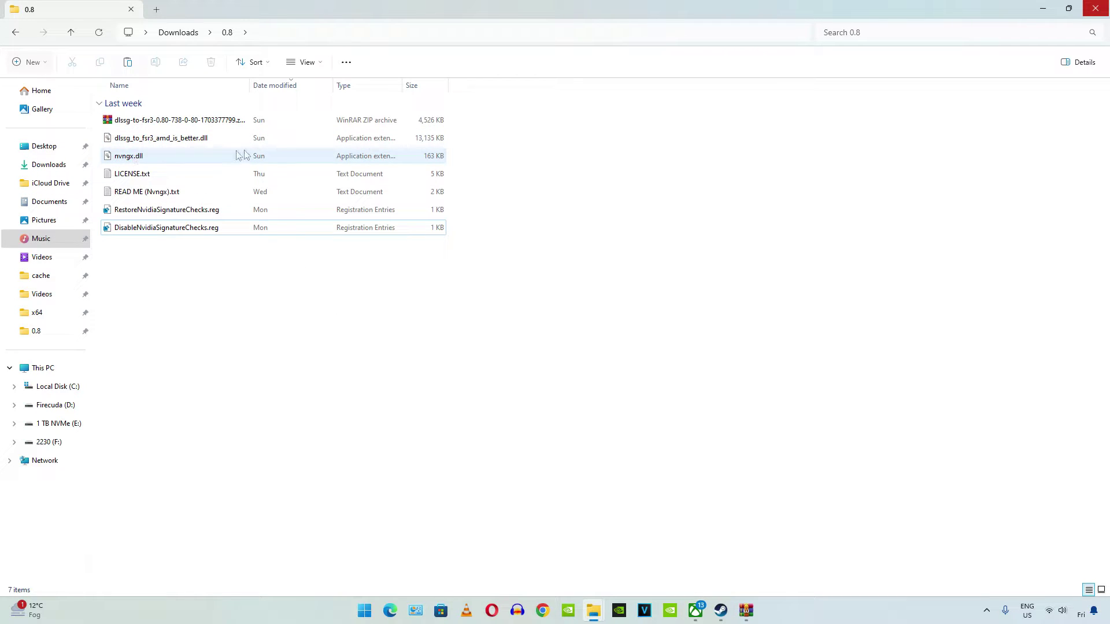
# Copy dlssg_to_fsr3_amd_is_better.dll and nvngx.dll from the 0.8 folder.
pyautogui.moveTo(478, 161); pyautogui.dragTo(387, 142)
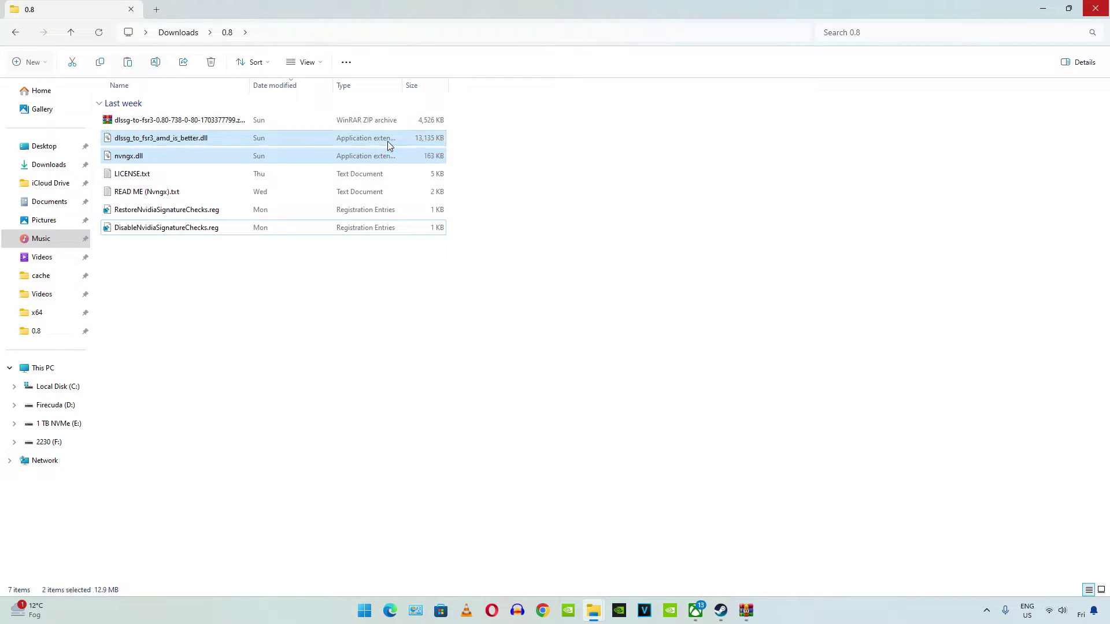
pyautogui.rightClick(198, 142)
pyautogui.click(233, 151)
pyautogui.click(227, 295)
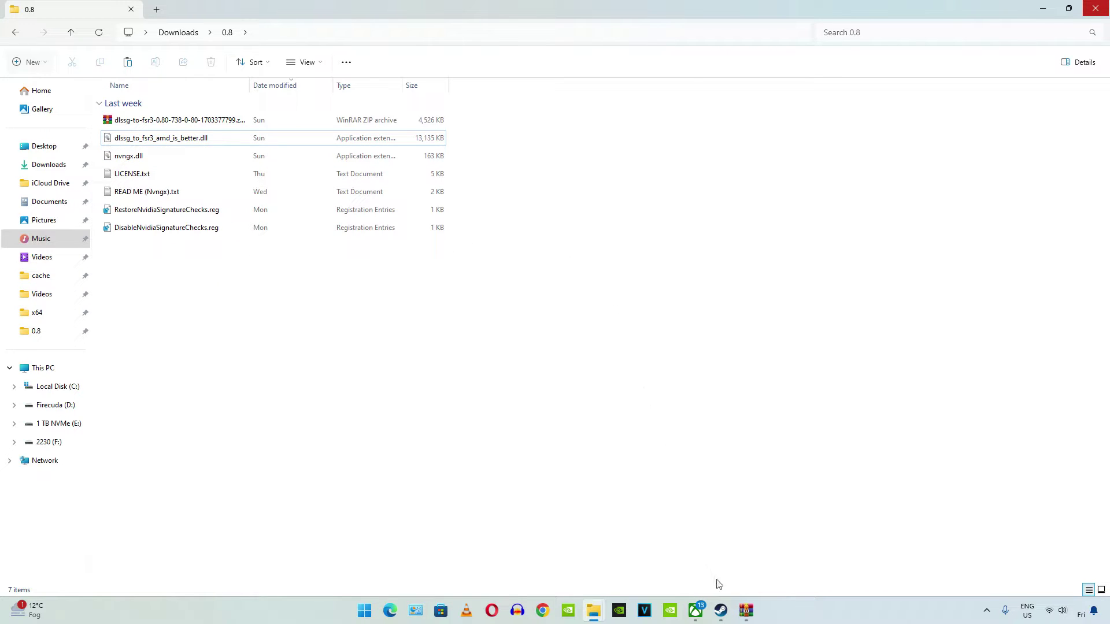
# Switch to Steam and bring up the local files folder of Bright Memory: Infinite in File Explorer.
pyautogui.click(720, 610)
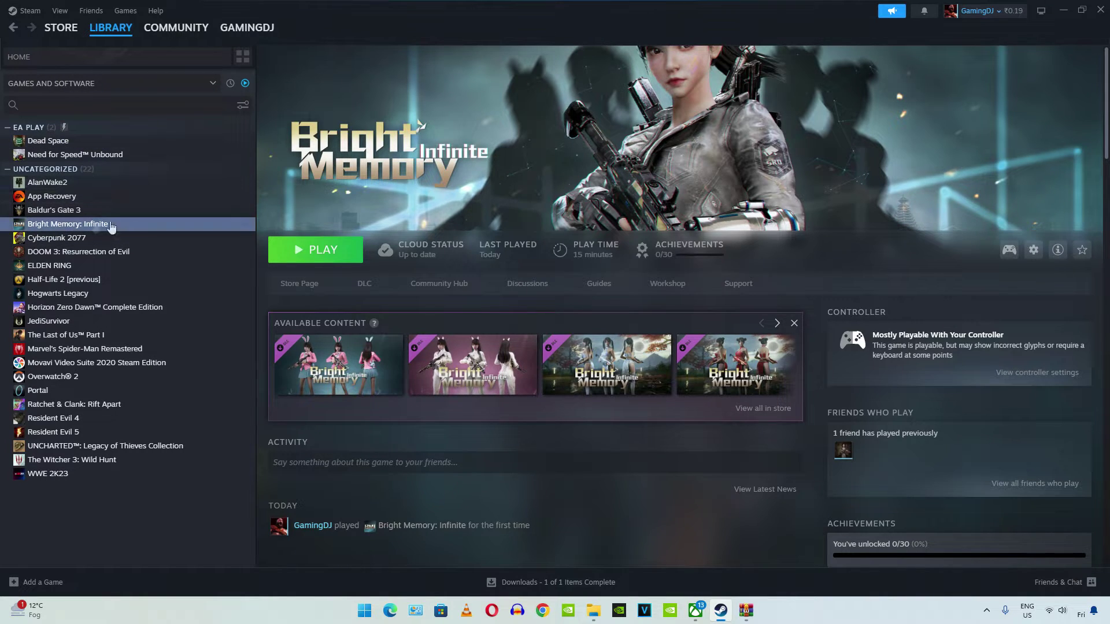
pyautogui.rightClick(88, 226)
pyautogui.moveTo(127, 292)
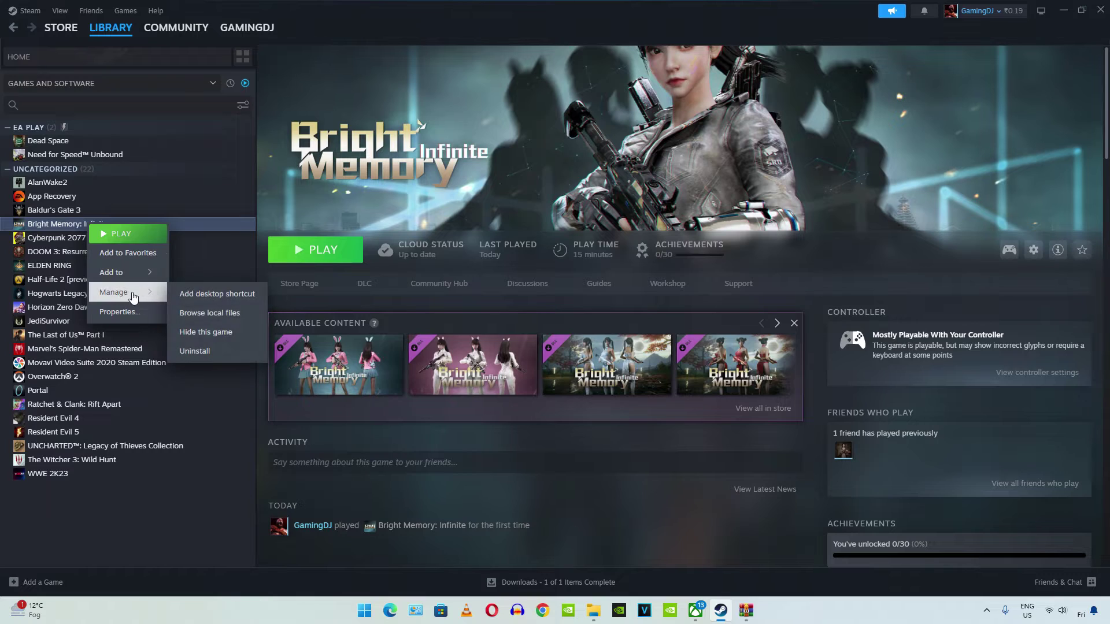
pyautogui.click(224, 319)
pyautogui.moveTo(594, 611)
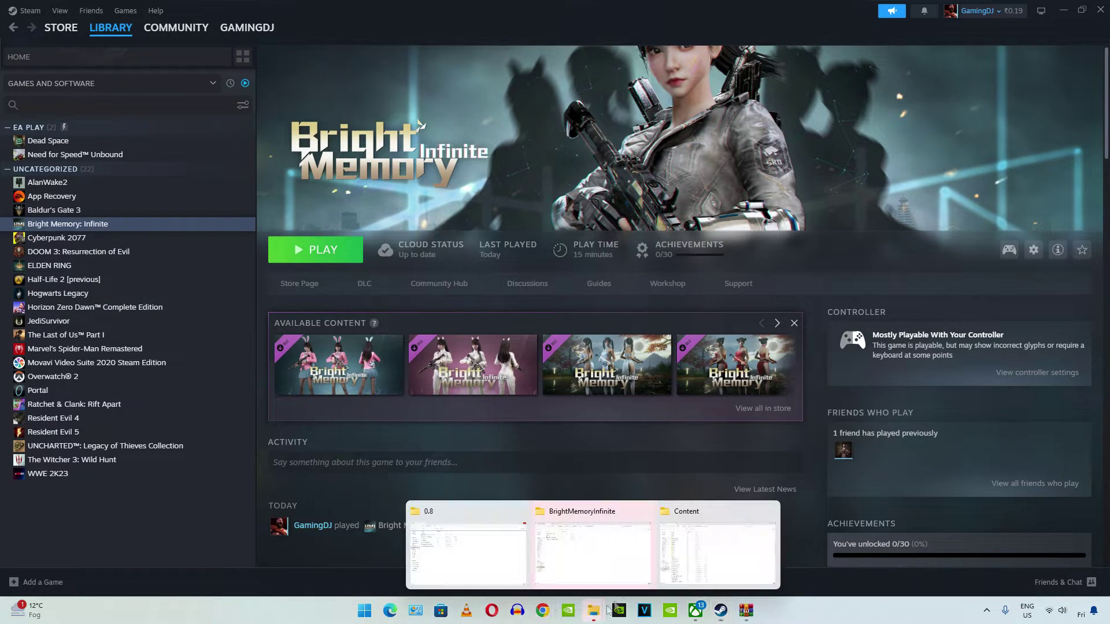
pyautogui.click(630, 554)
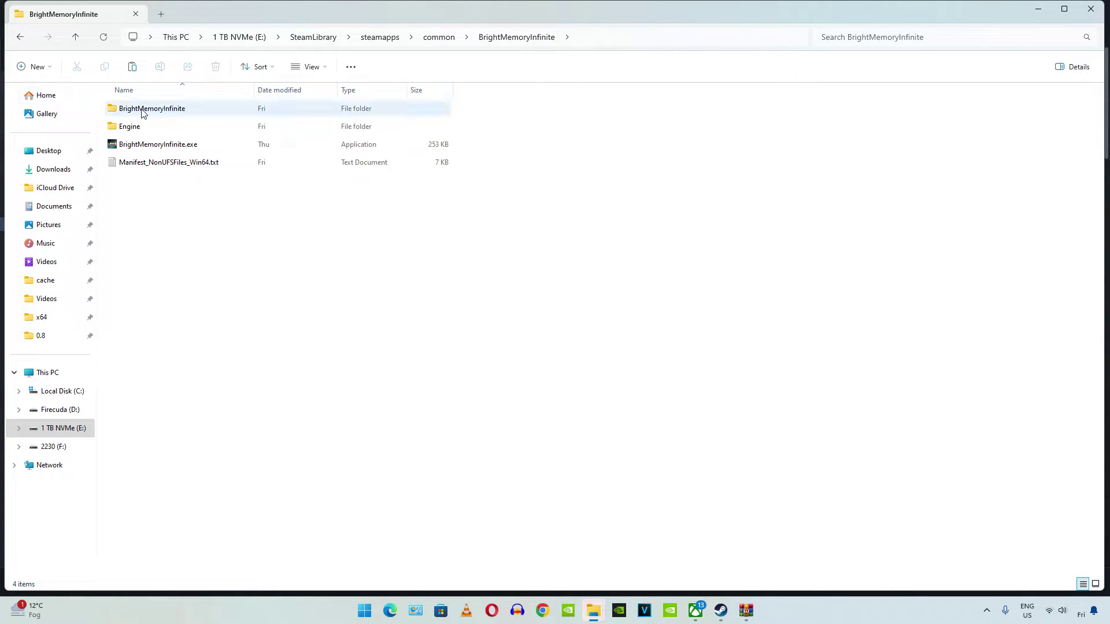
# Paste the two copied DLL files into the game's BrightMemoryInfinite\Binaries\Win64 folder.
pyautogui.doubleClick(158, 111)
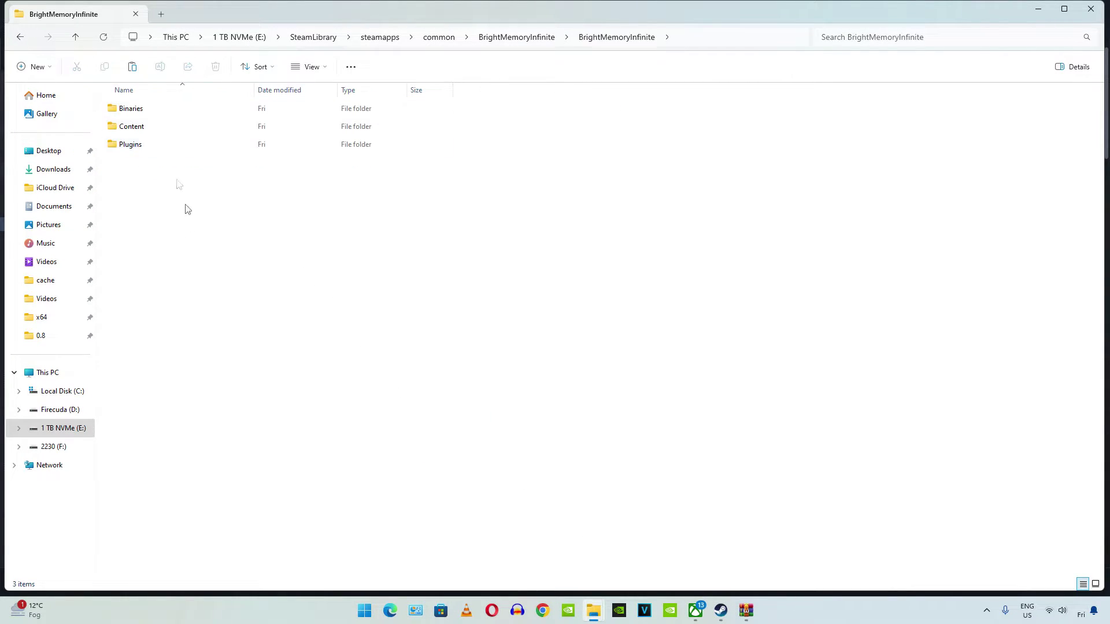
pyautogui.doubleClick(125, 110)
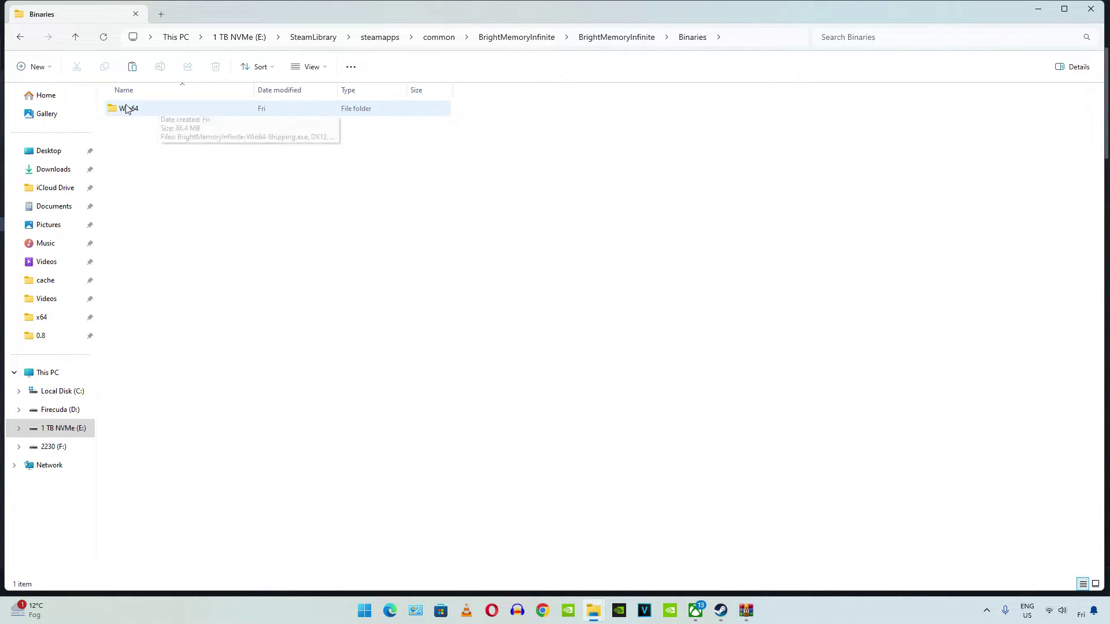
pyautogui.doubleClick(129, 109)
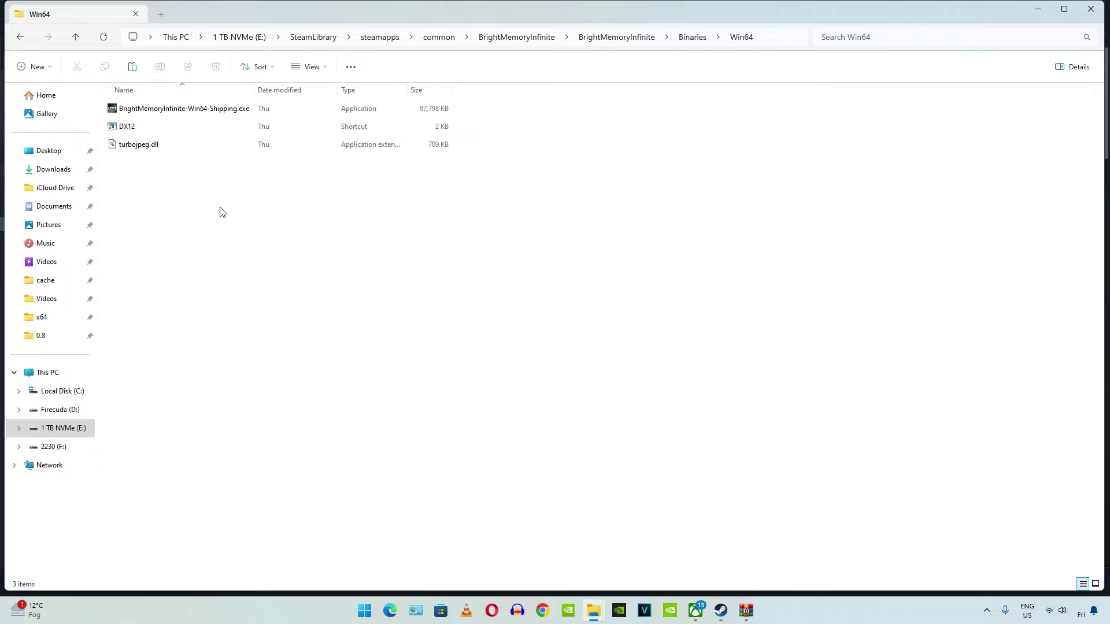
pyautogui.rightClick(171, 186)
pyautogui.click(185, 201)
pyautogui.click(207, 252)
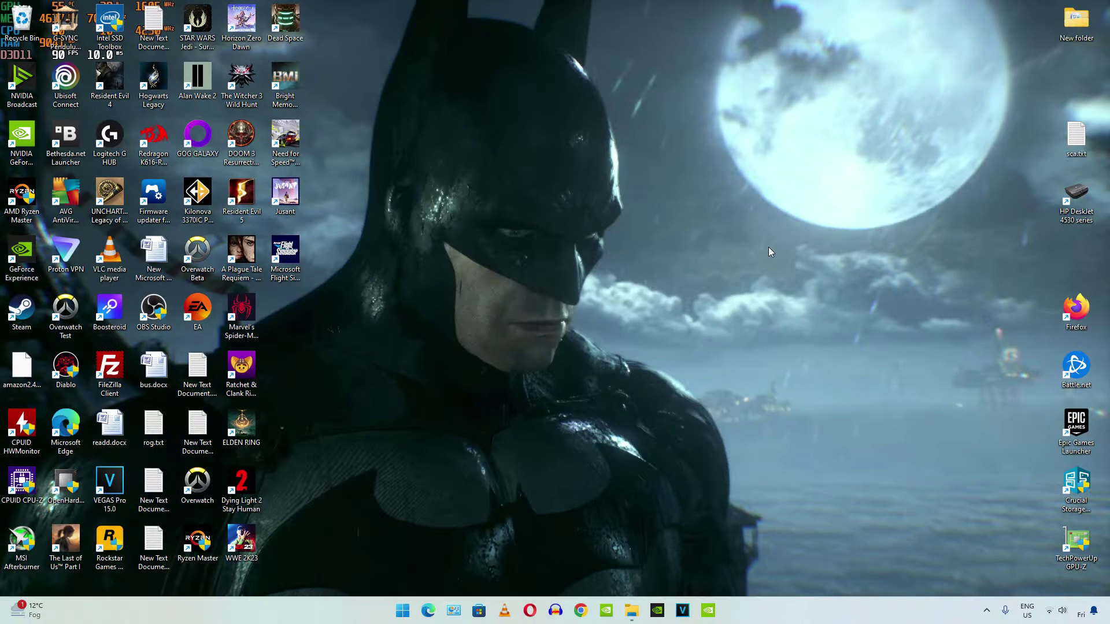
# Open the default graphics settings in Windows display settings and check hardware-accelerated GPU scheduling.
pyautogui.rightClick(699, 201)
pyautogui.click(725, 355)
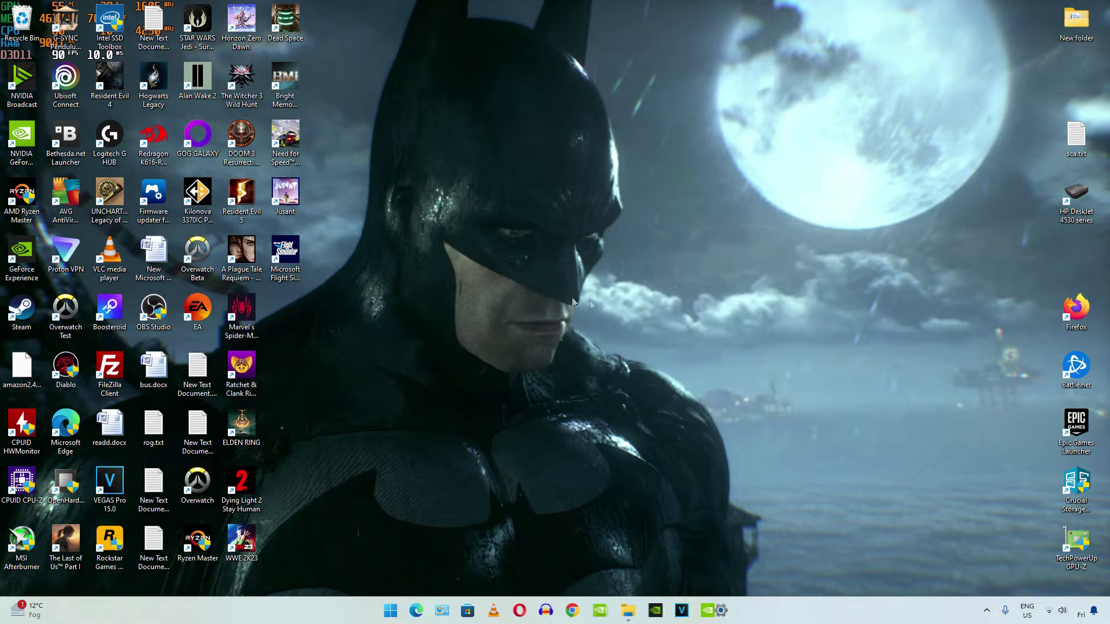
pyautogui.click(427, 460)
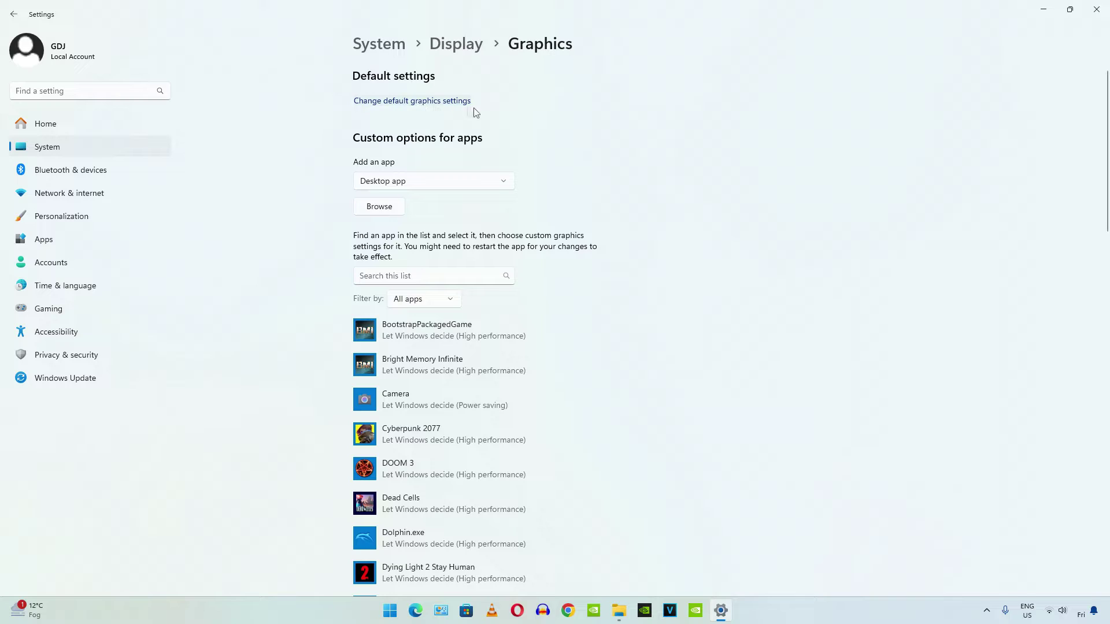
pyautogui.click(440, 107)
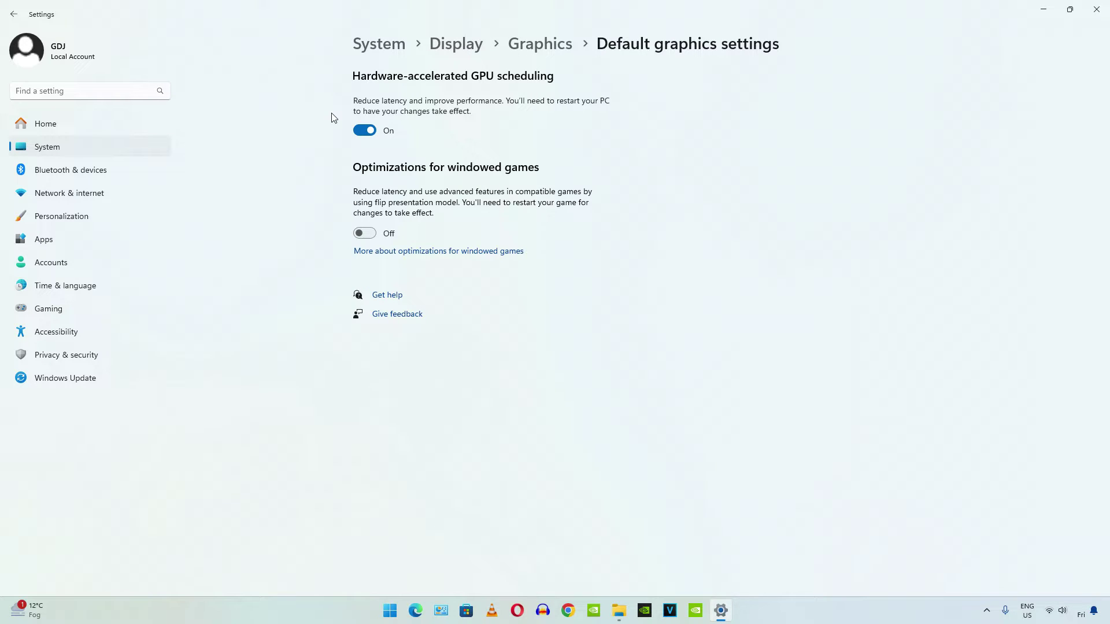
# Open NVIDIA Control Panel and check the global vertical sync value in the 3D settings.
pyautogui.click(390, 616)
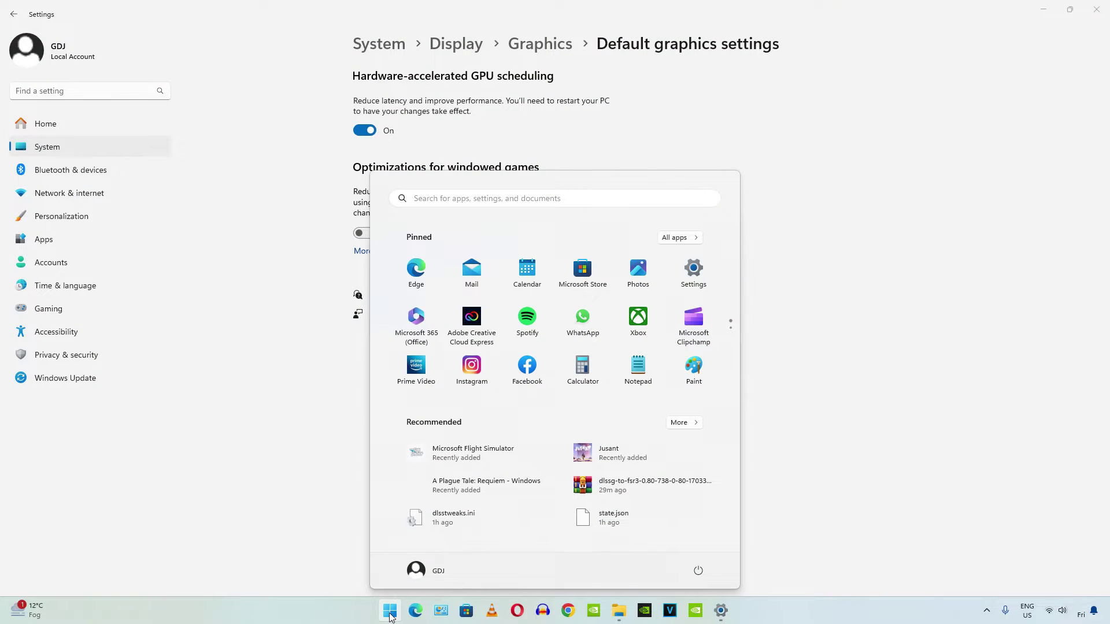
pyautogui.write('nvi')
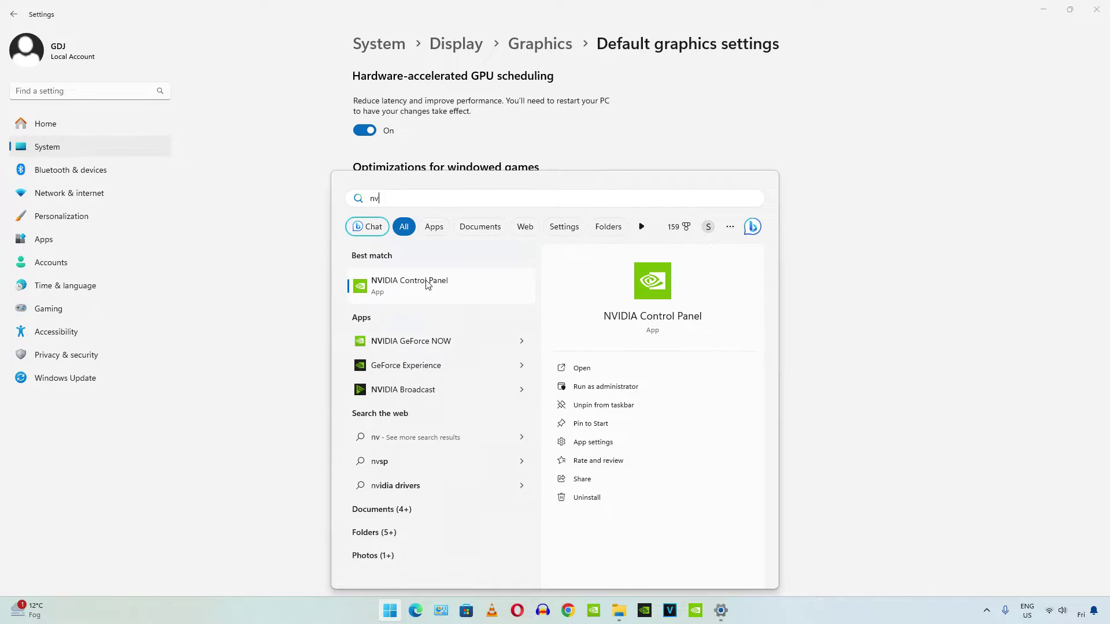
pyautogui.click(428, 284)
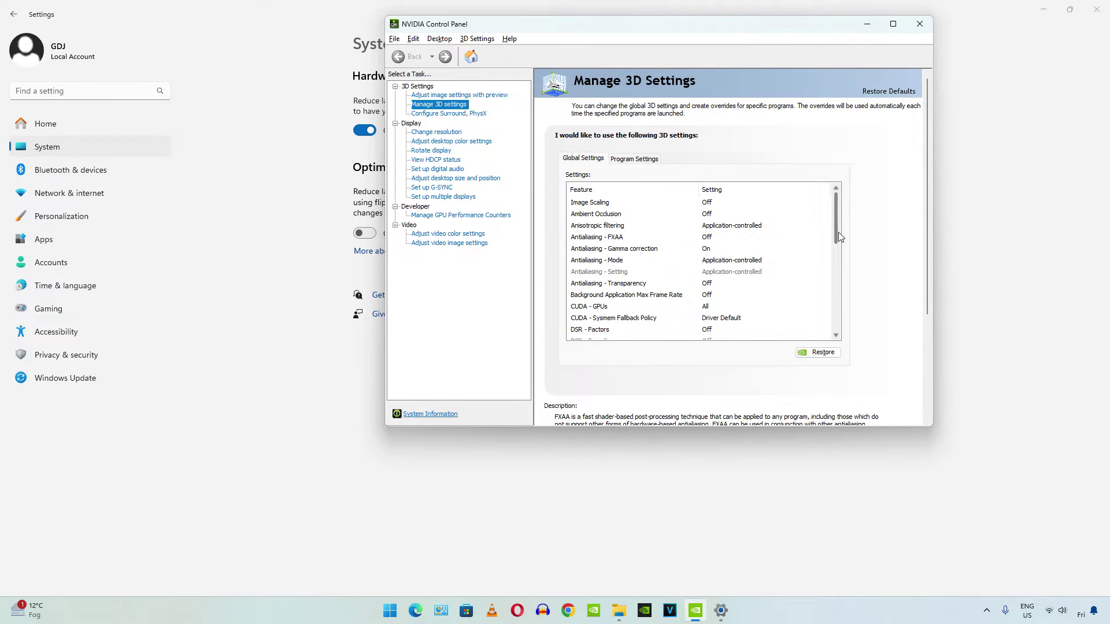
pyautogui.scroll(-10, 632, 303)
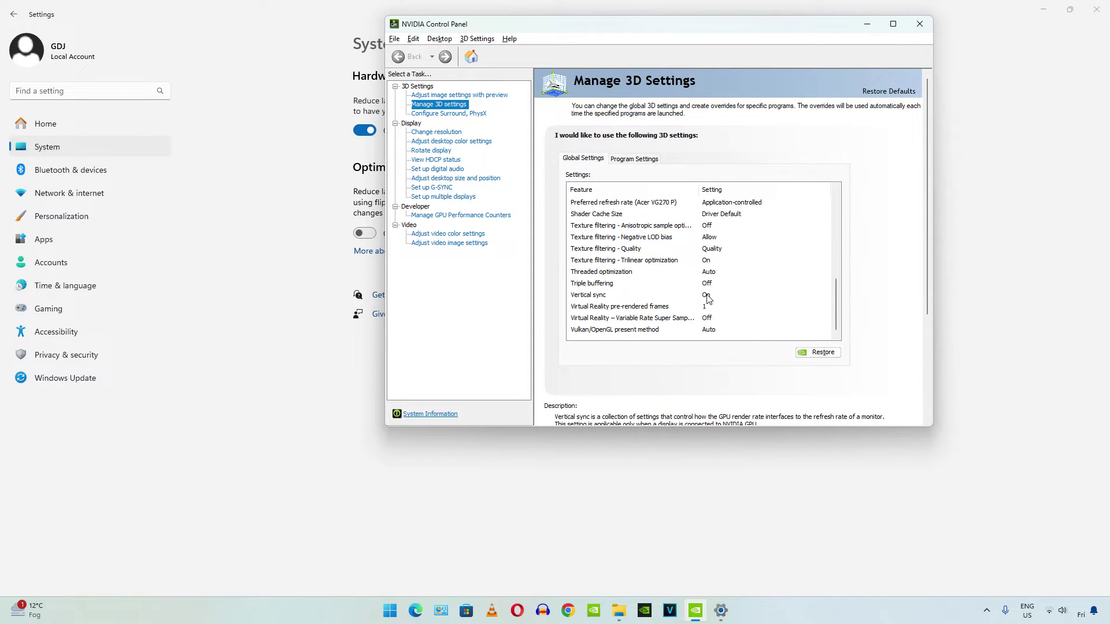
# Add Bright Memory Infinite as a program to customize in the program-specific 3D settings.
pyautogui.click(636, 160)
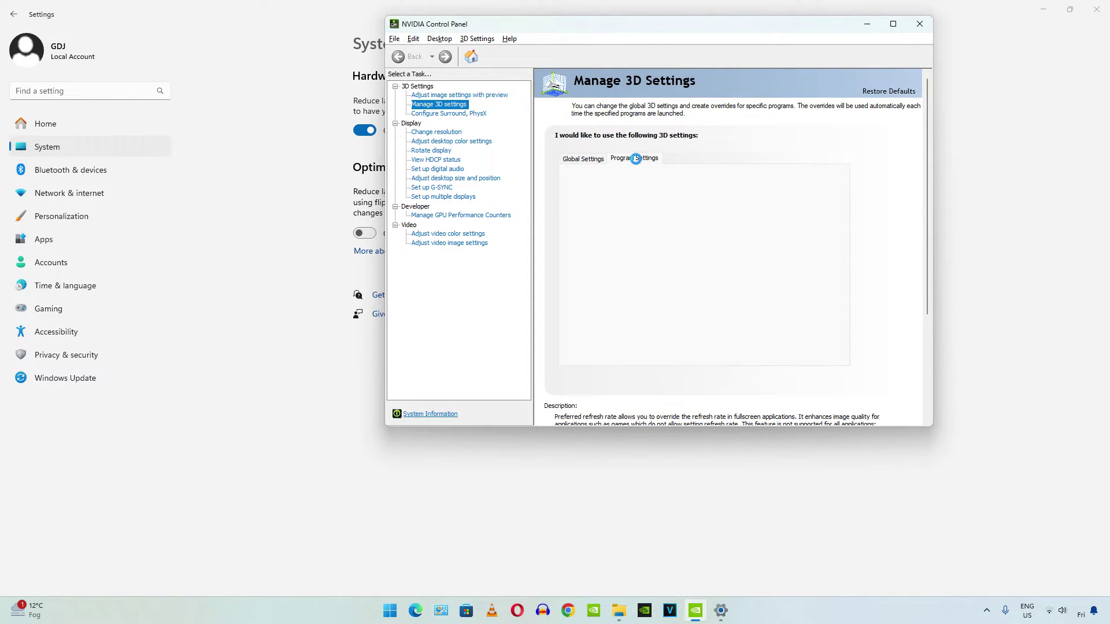
pyautogui.click(714, 187)
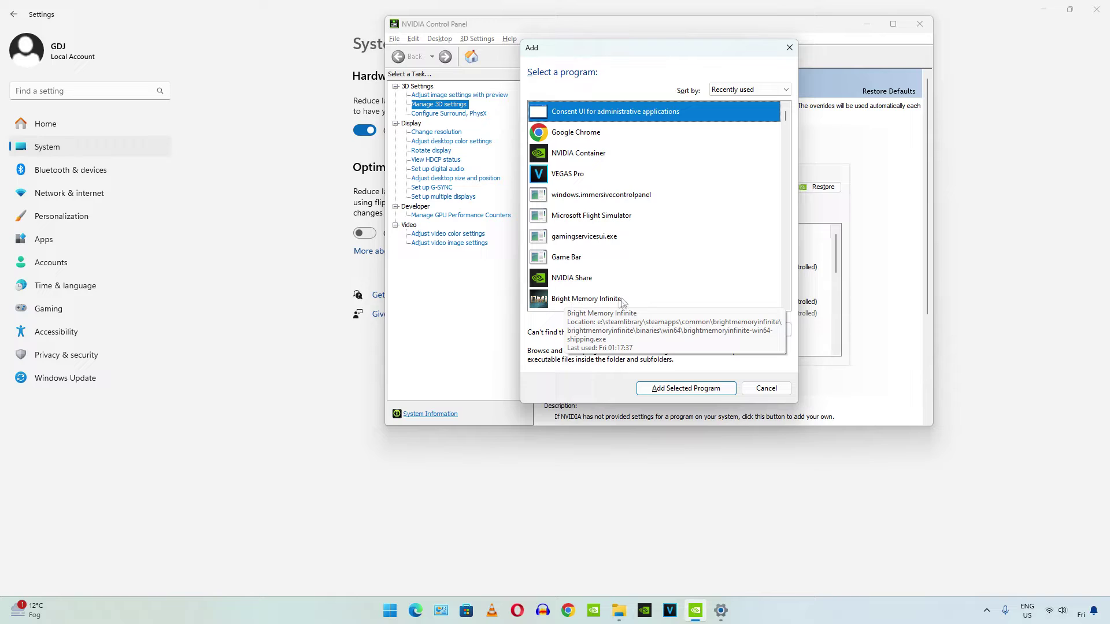
pyautogui.doubleClick(599, 299)
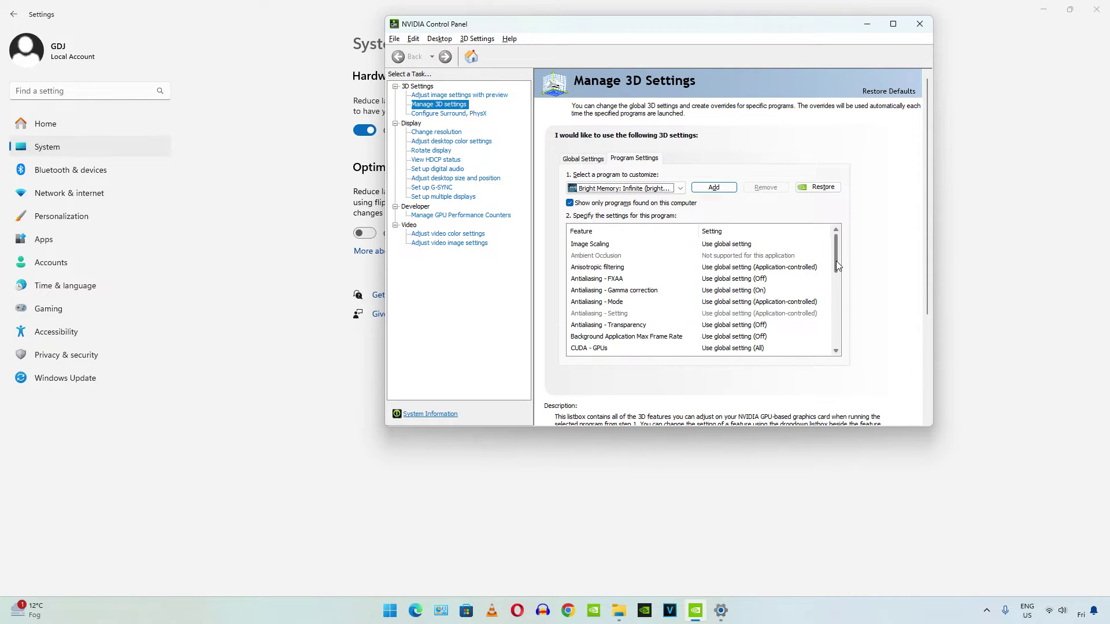
# Set Vertical sync to On for Bright Memory: Infinite, apply it, and close NVIDIA Control Panel and Windows Settings.
pyautogui.moveTo(837, 266); pyautogui.dragTo(836, 338)
pyautogui.click(752, 314)
pyautogui.click(752, 315)
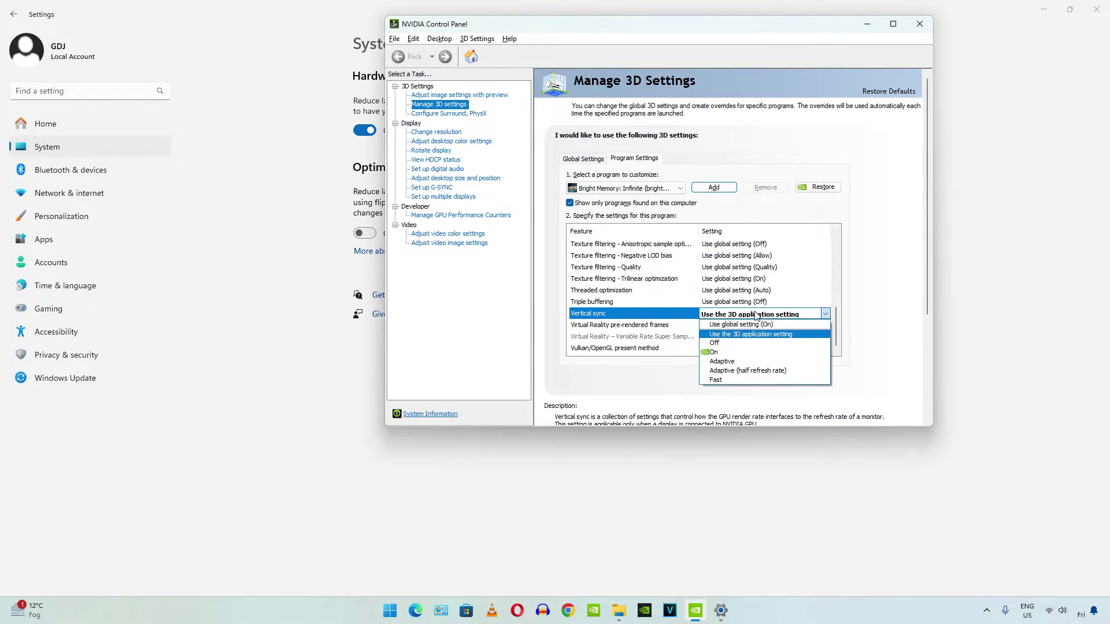
pyautogui.click(710, 352)
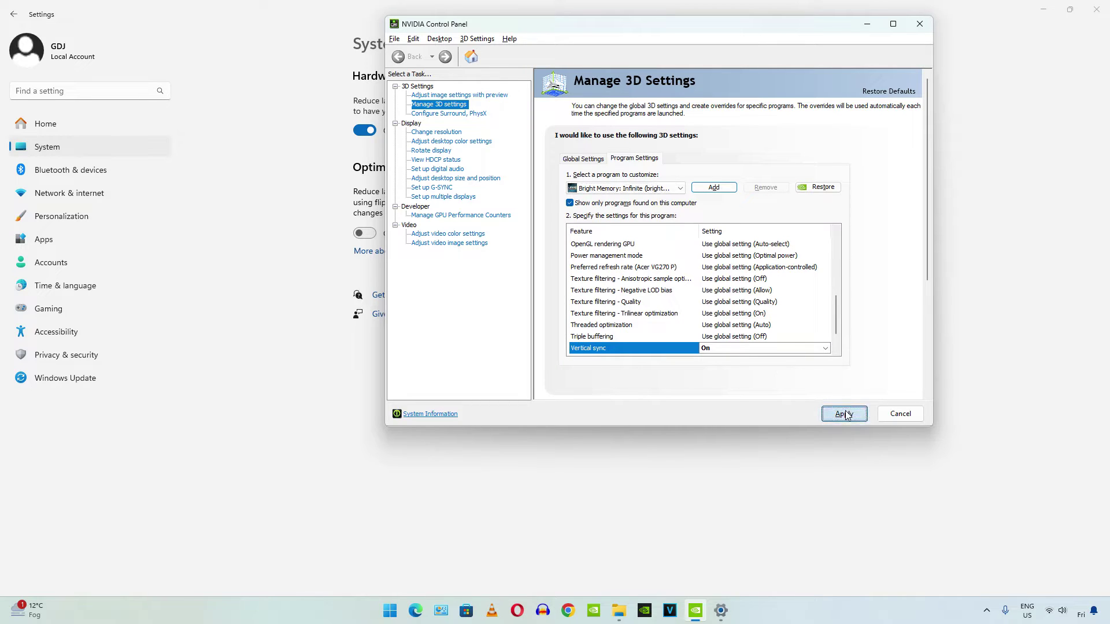
pyautogui.click(920, 26)
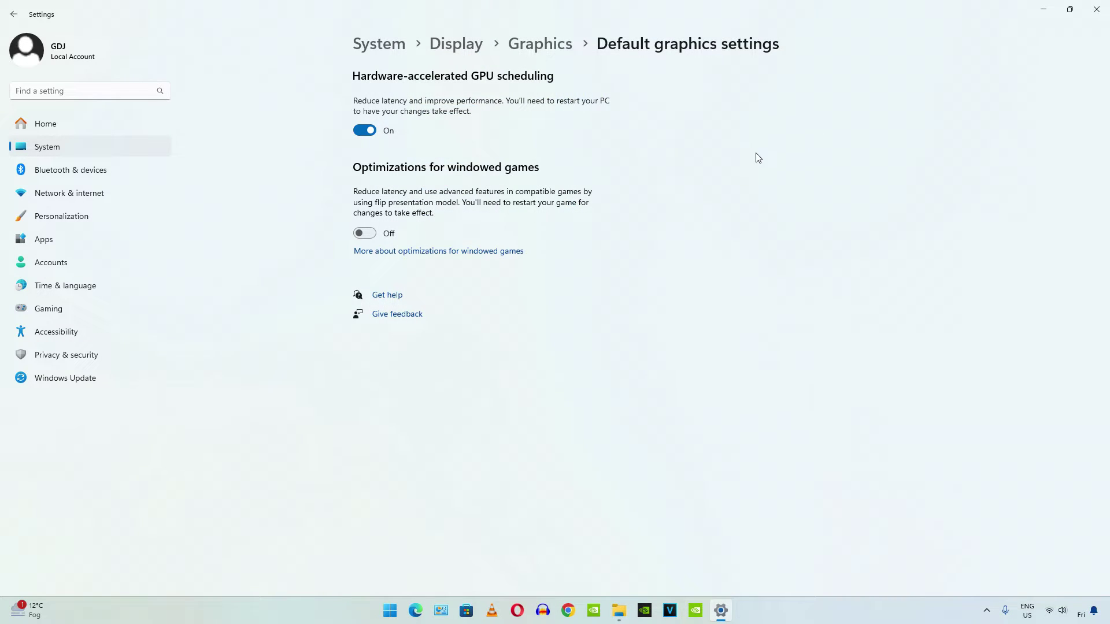
pyautogui.click(1096, 10)
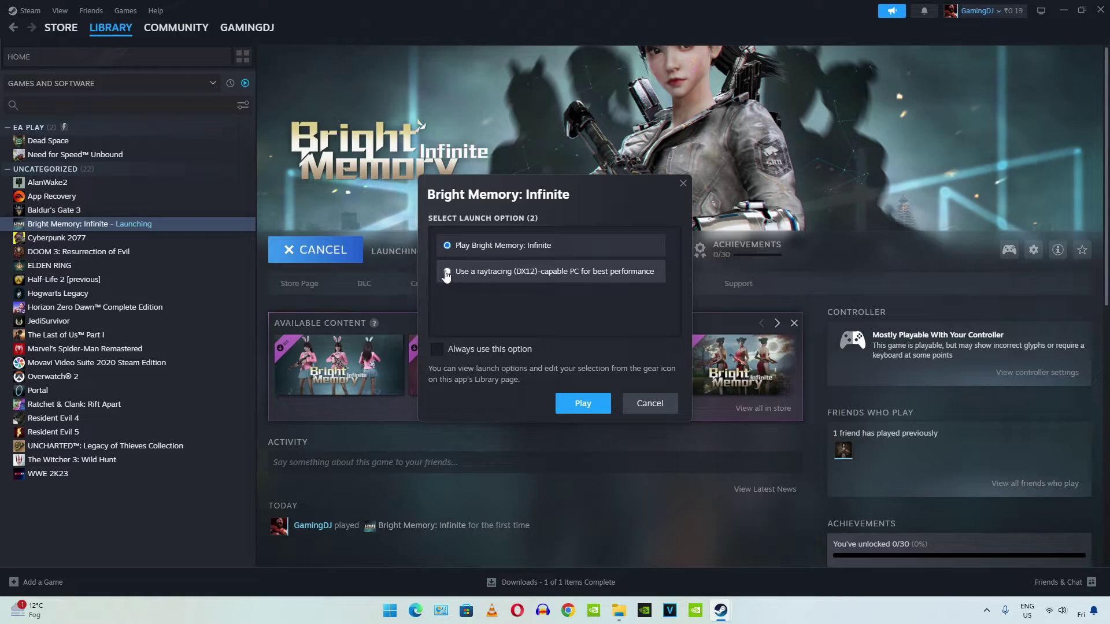
# Launch Bright Memory: Infinite from Steam with the raytracing (DX12) option and review its video settings, including DLSS and frame generation.
pyautogui.click(581, 402)
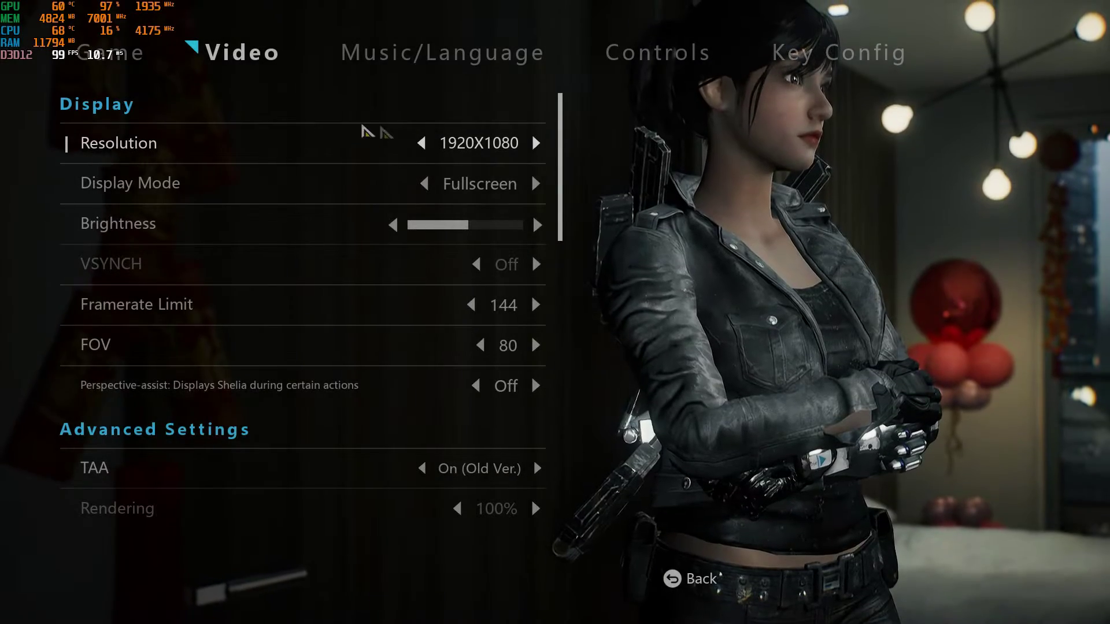
pyautogui.scroll(-6, 237, 426)
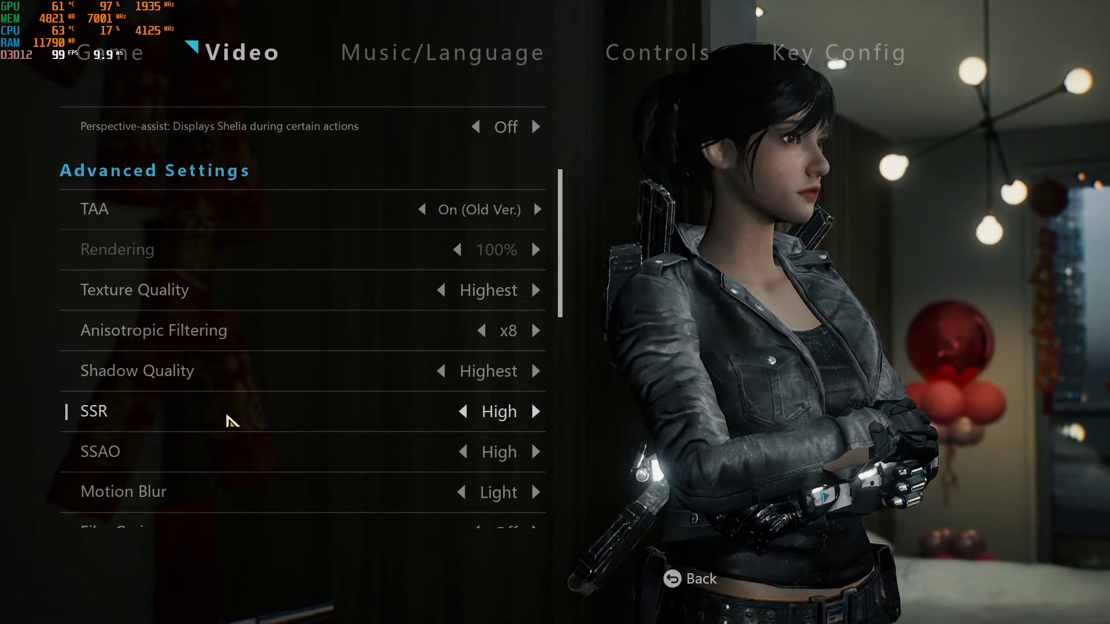
pyautogui.scroll(-7, 225, 422)
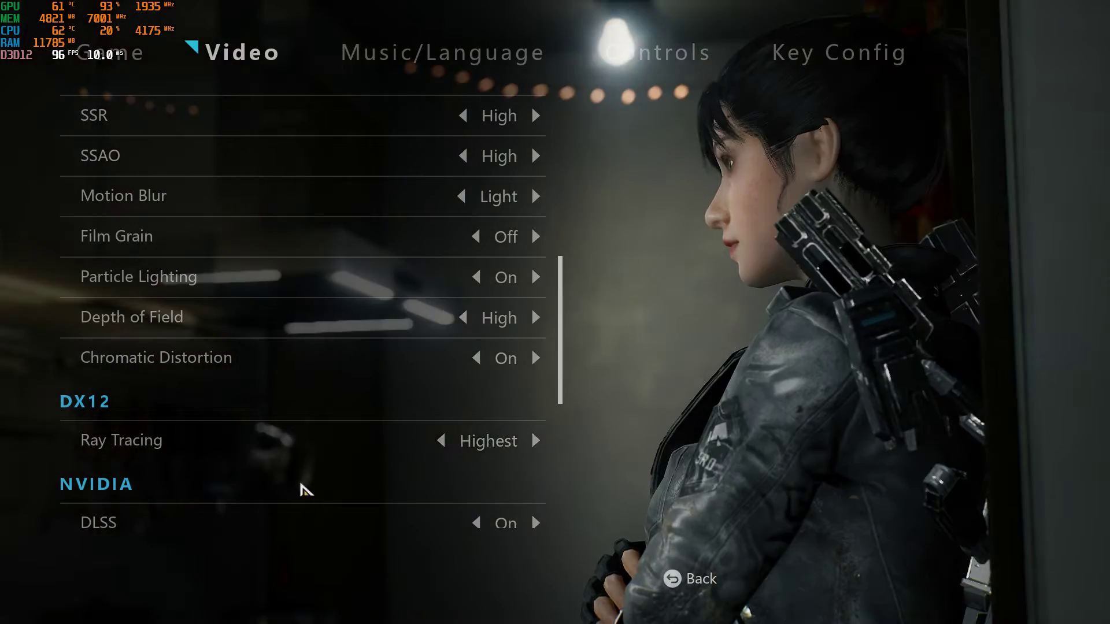
pyautogui.scroll(-3, 297, 426)
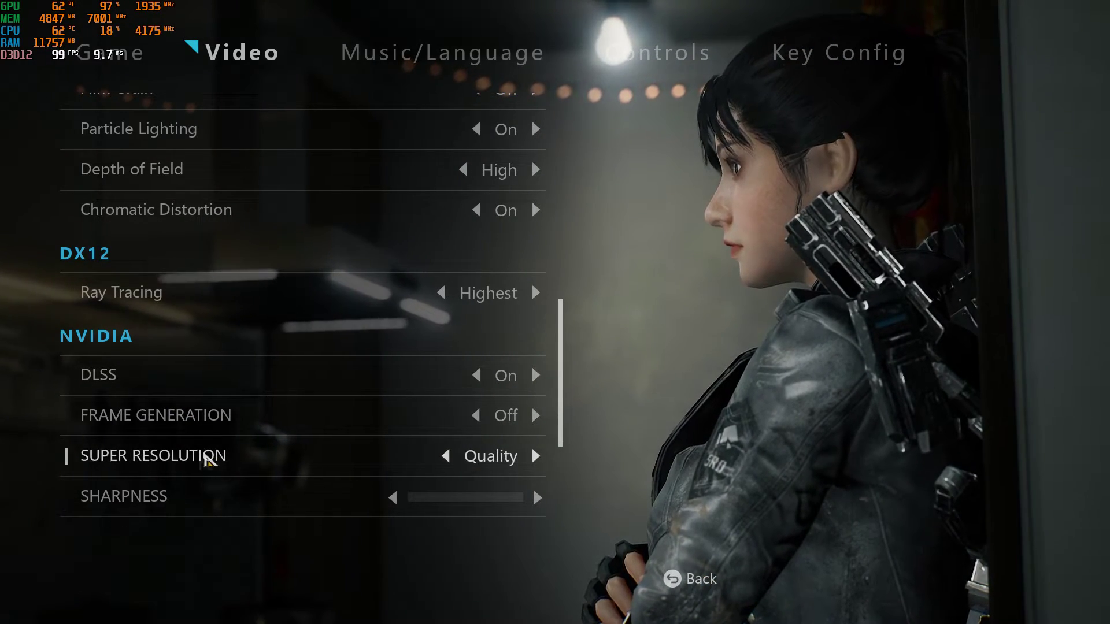
pyautogui.scroll(-5, 354, 443)
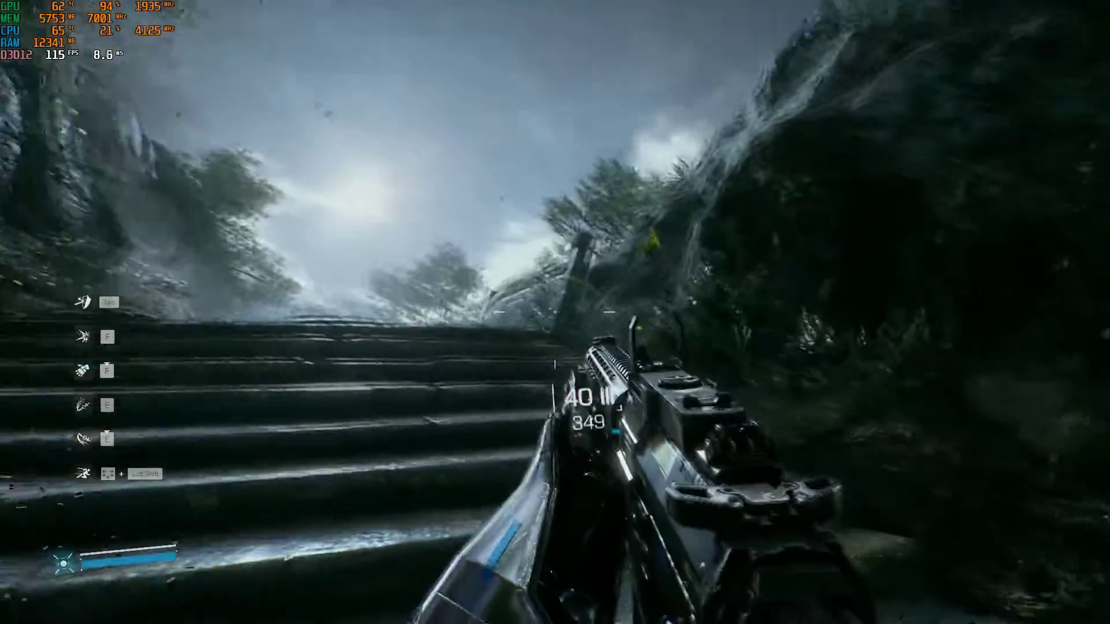
pyautogui.press('w')
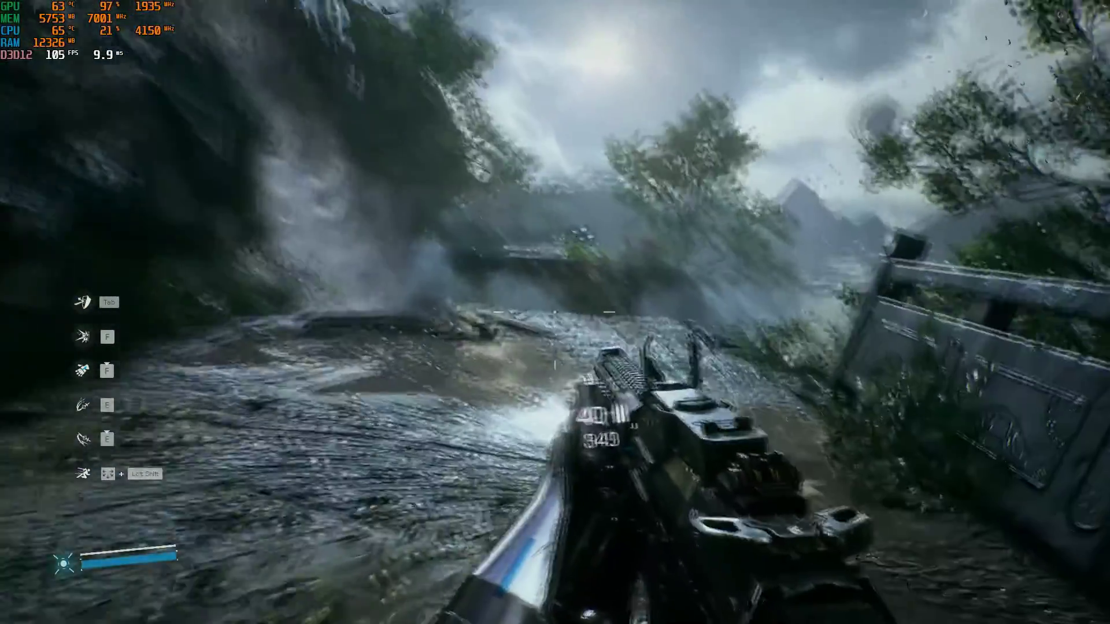
pyautogui.press('w')
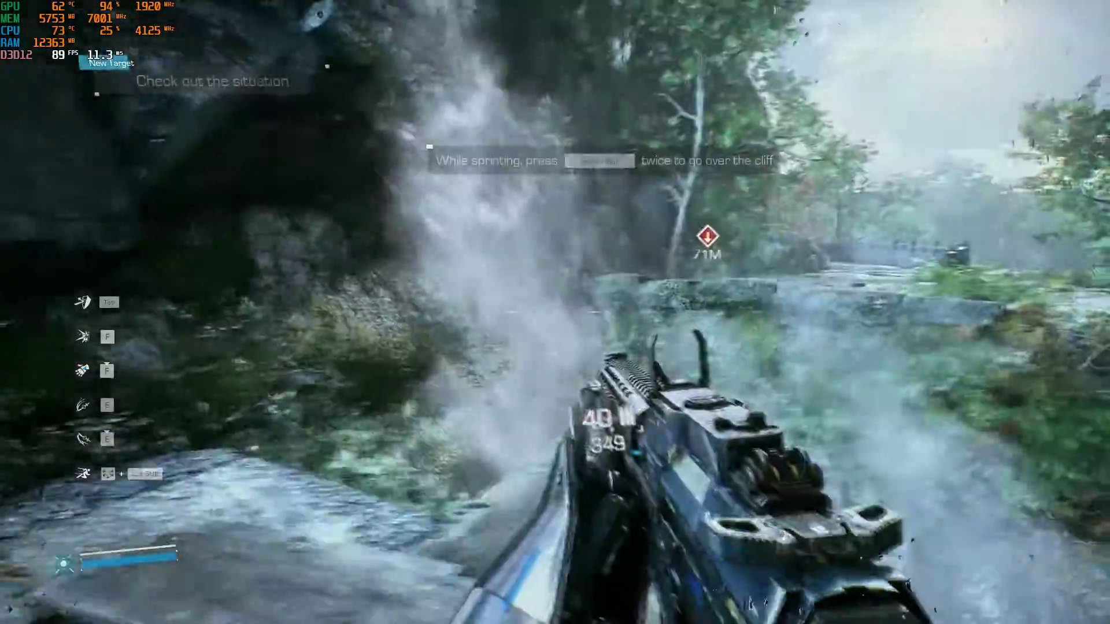
pyautogui.press('w')
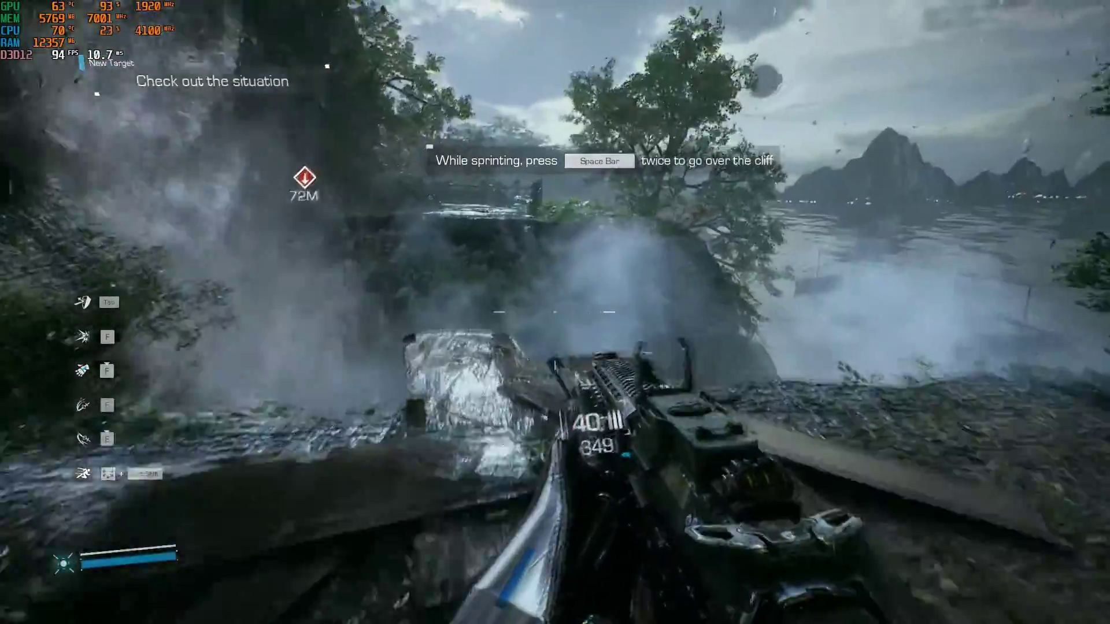
pyautogui.press('w')
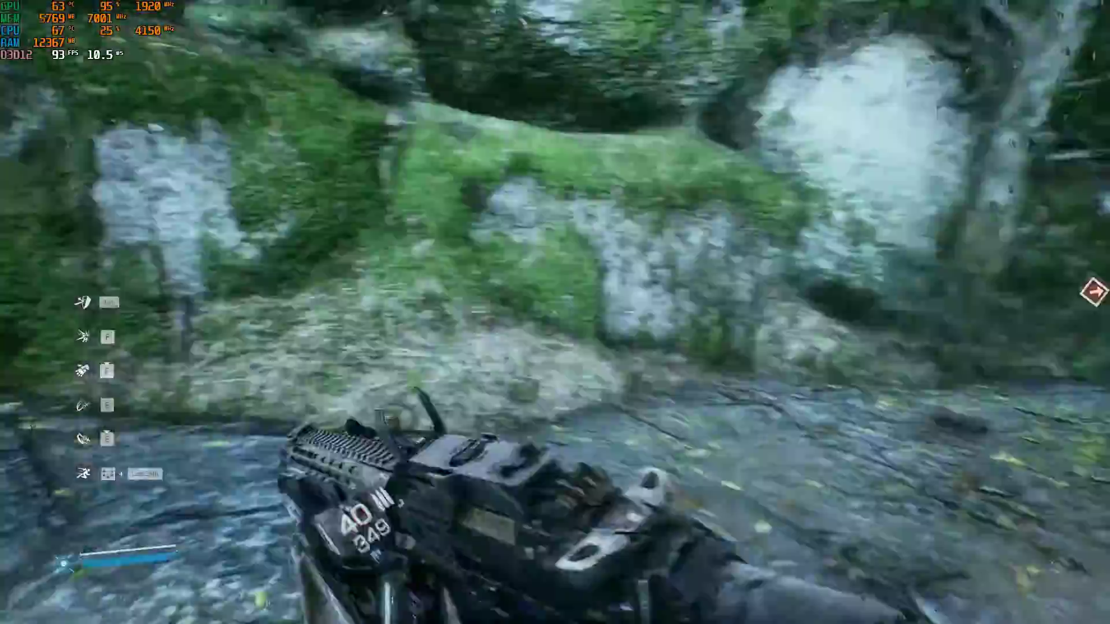
pyautogui.press('w')
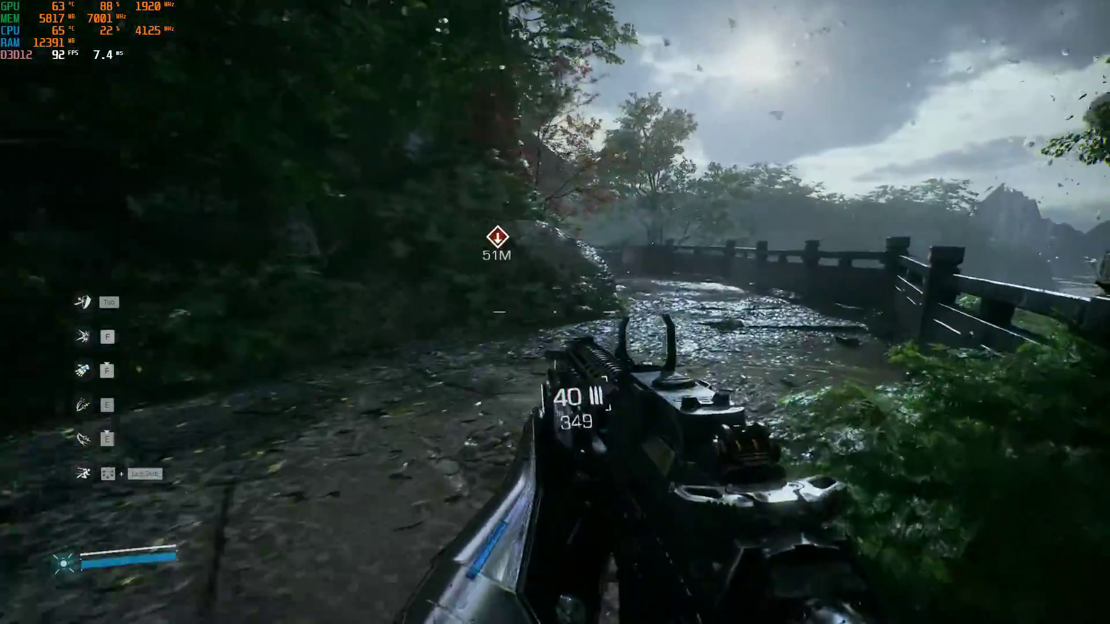
pyautogui.press('w')
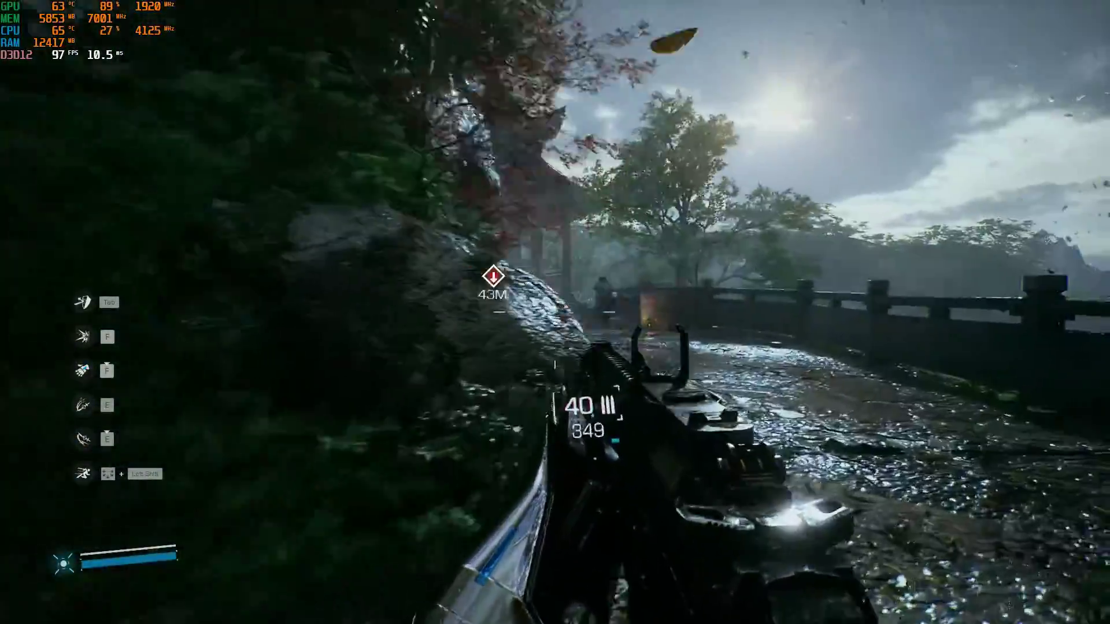
pyautogui.press('w')
pyautogui.rightClick(555, 313)
pyautogui.click(555, 312)
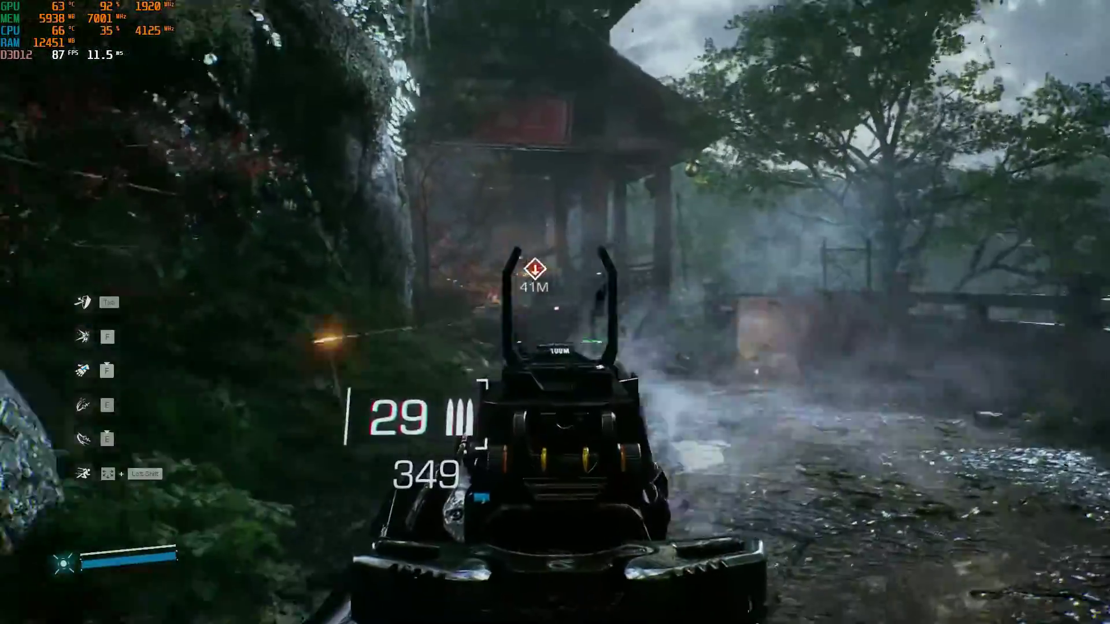
pyautogui.click(555, 313)
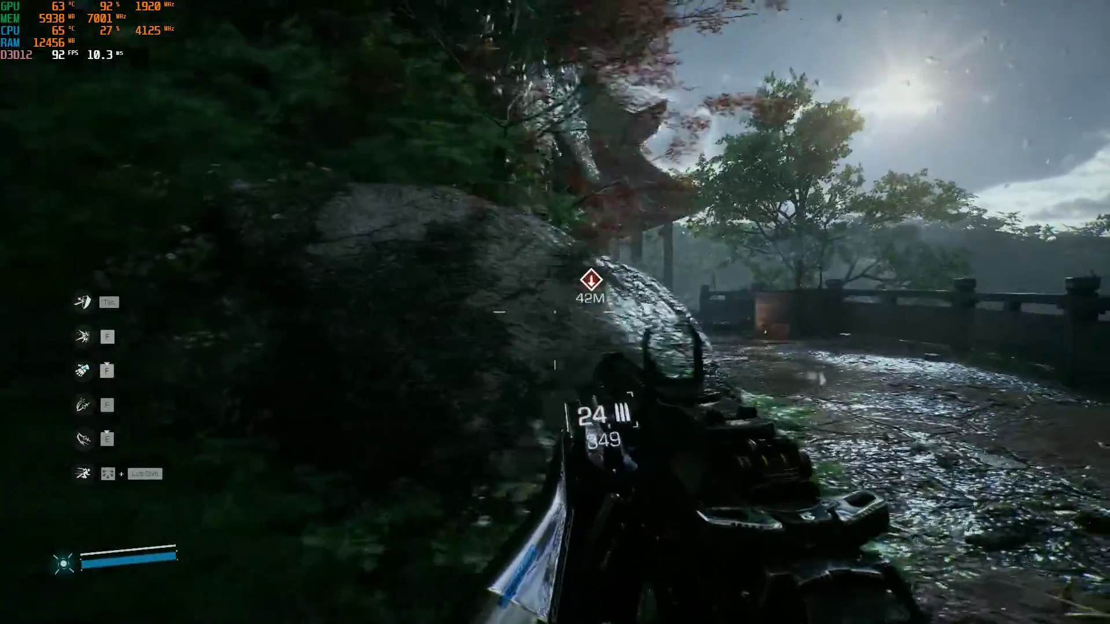
pyautogui.press('w')
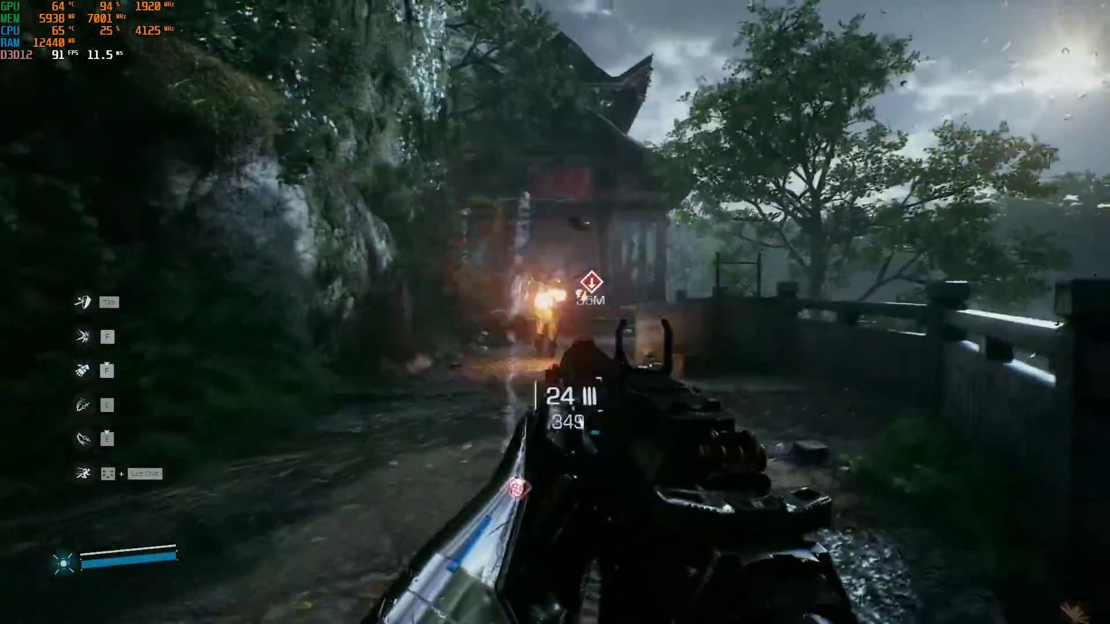
pyautogui.click(555, 312)
pyautogui.click(555, 313)
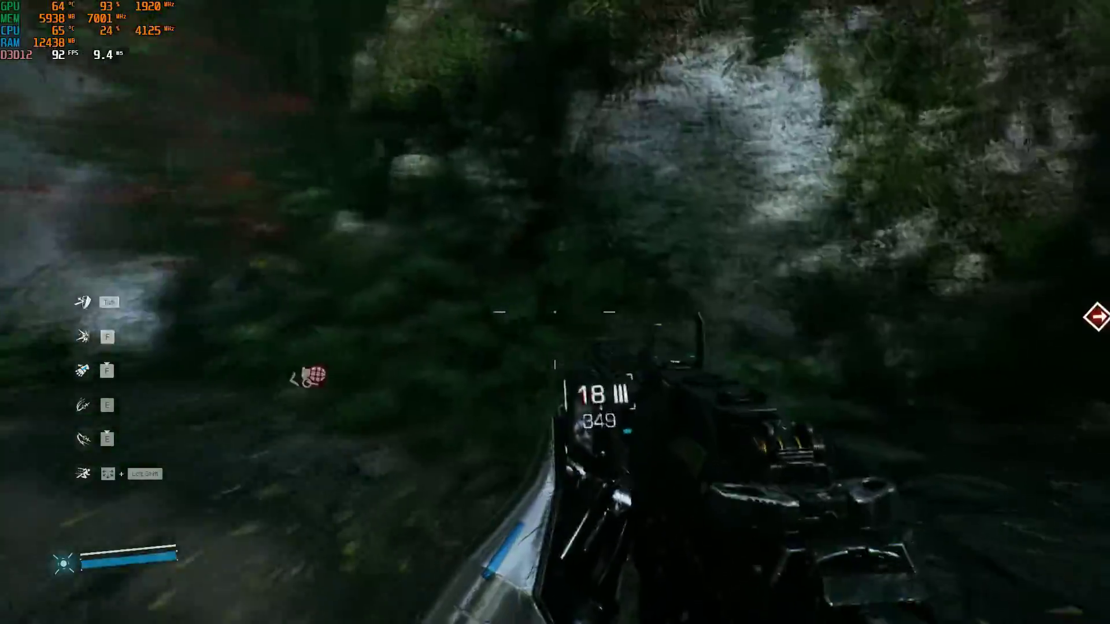
pyautogui.press('r')
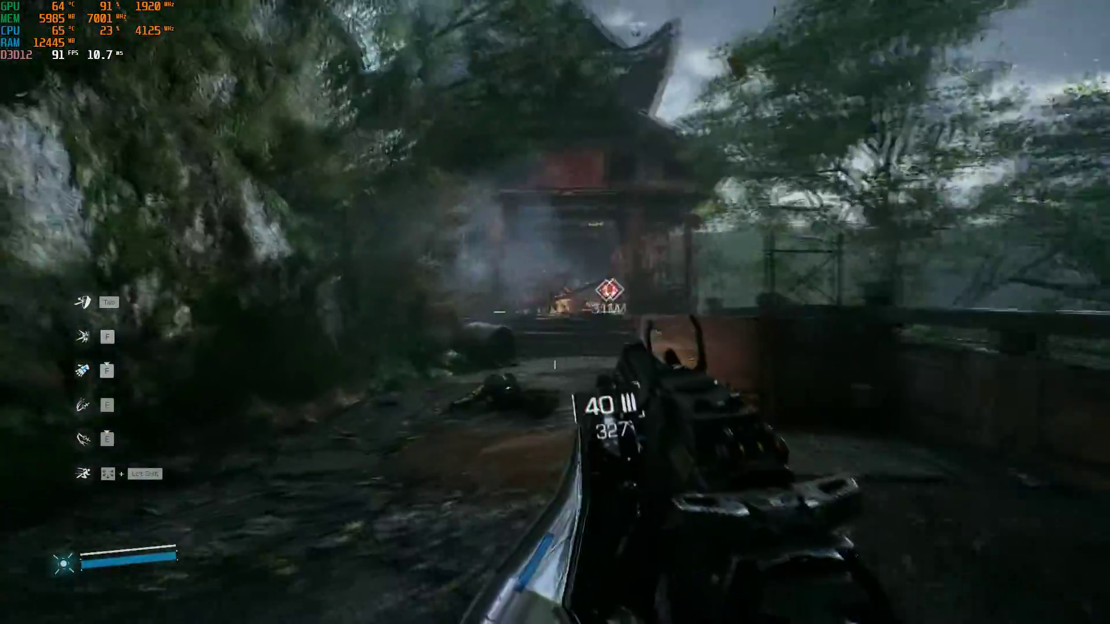
pyautogui.press('s')
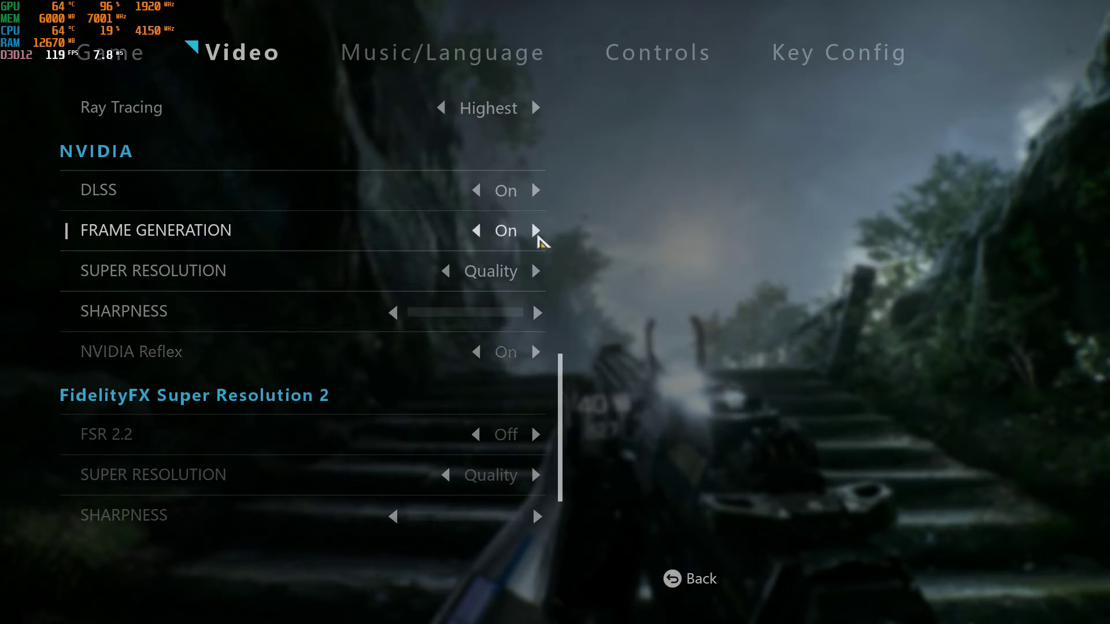
# Leave the video settings with DLSS Frame Generation set to On and resume the game.
pyautogui.press('Escape')
pyautogui.press('Escape')
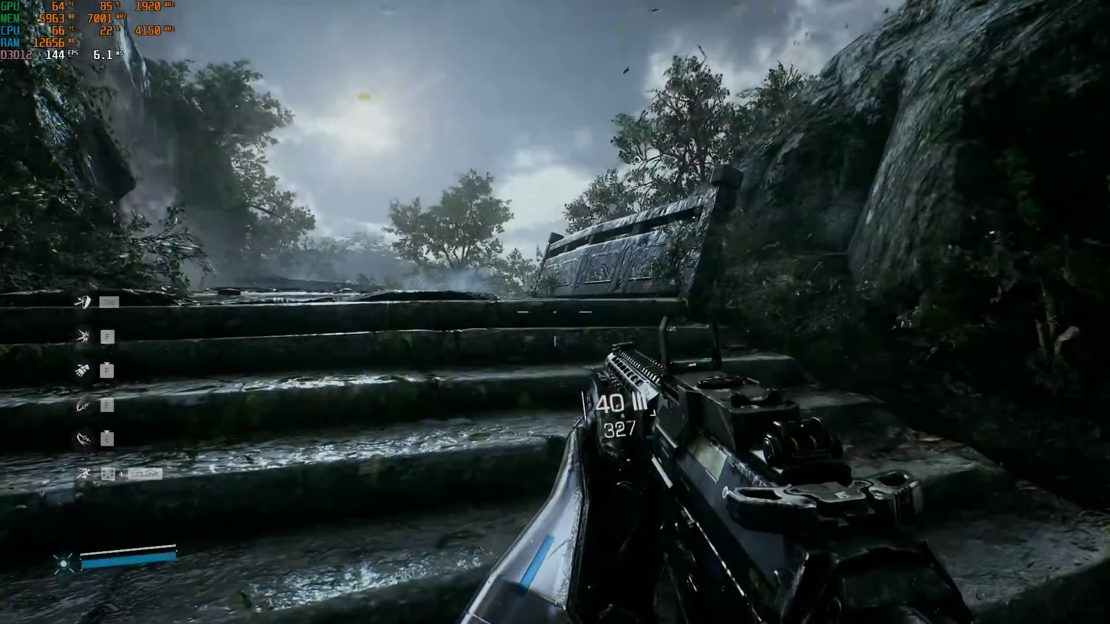
pyautogui.press('w')
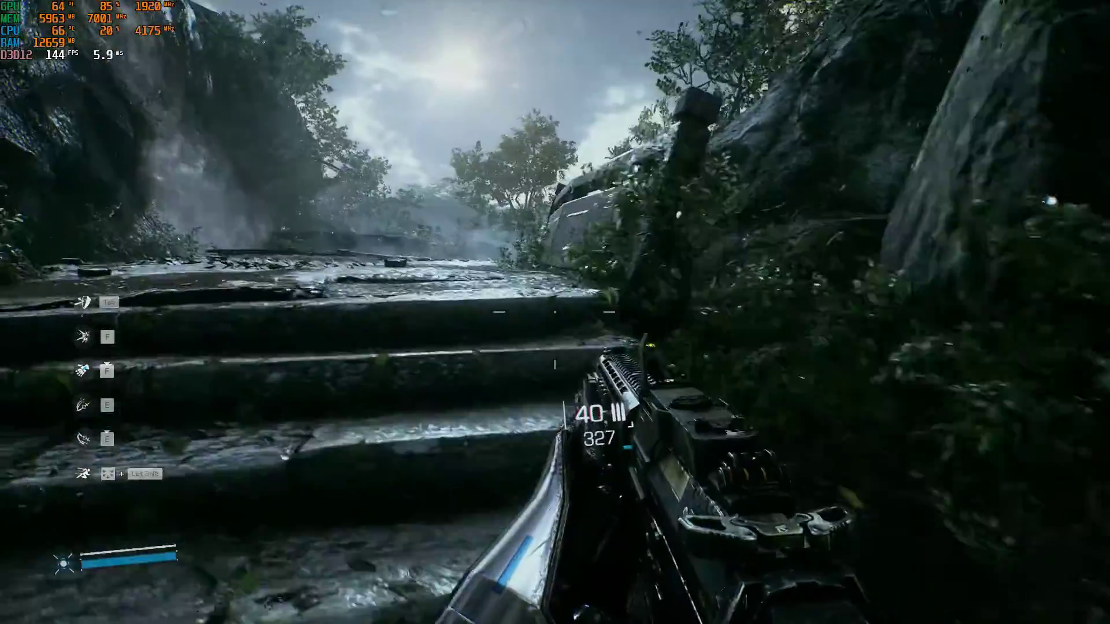
pyautogui.press('w')
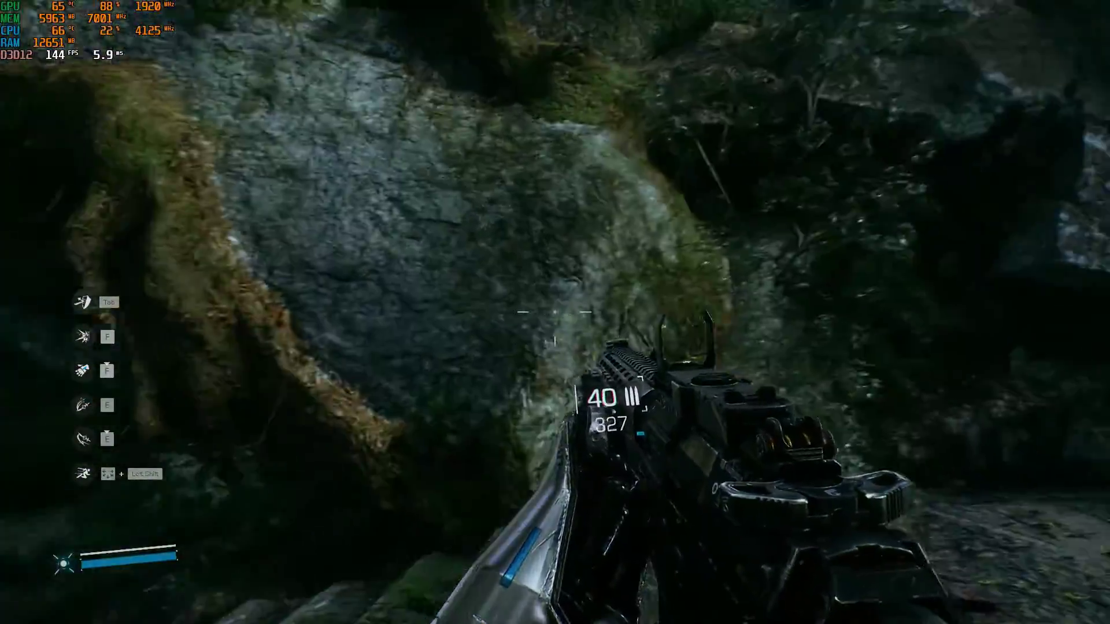
pyautogui.press('w')
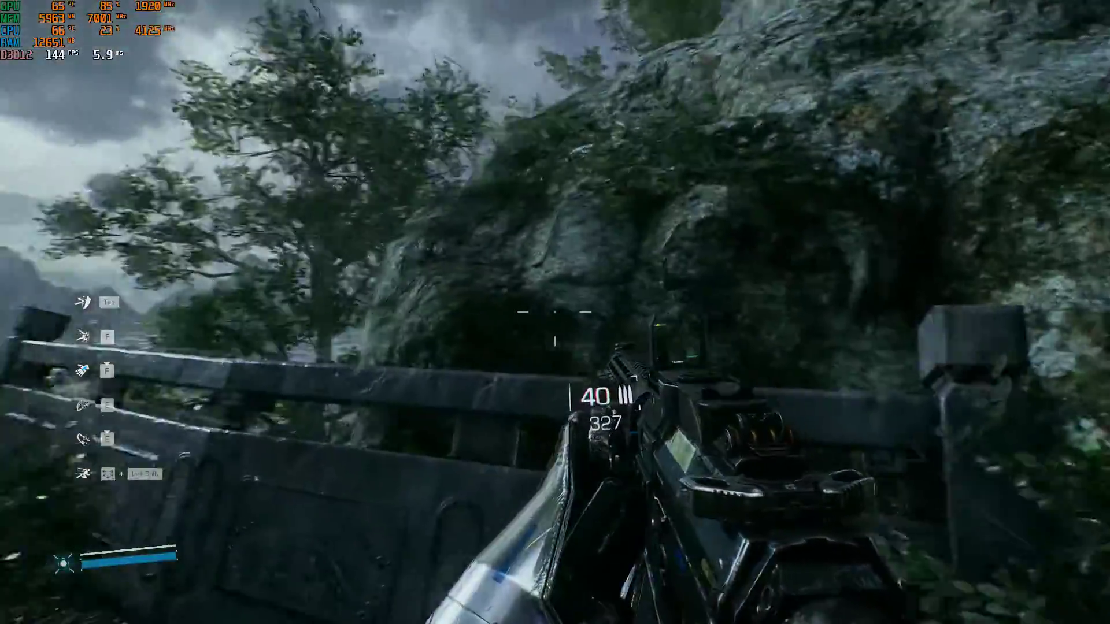
pyautogui.press('w')
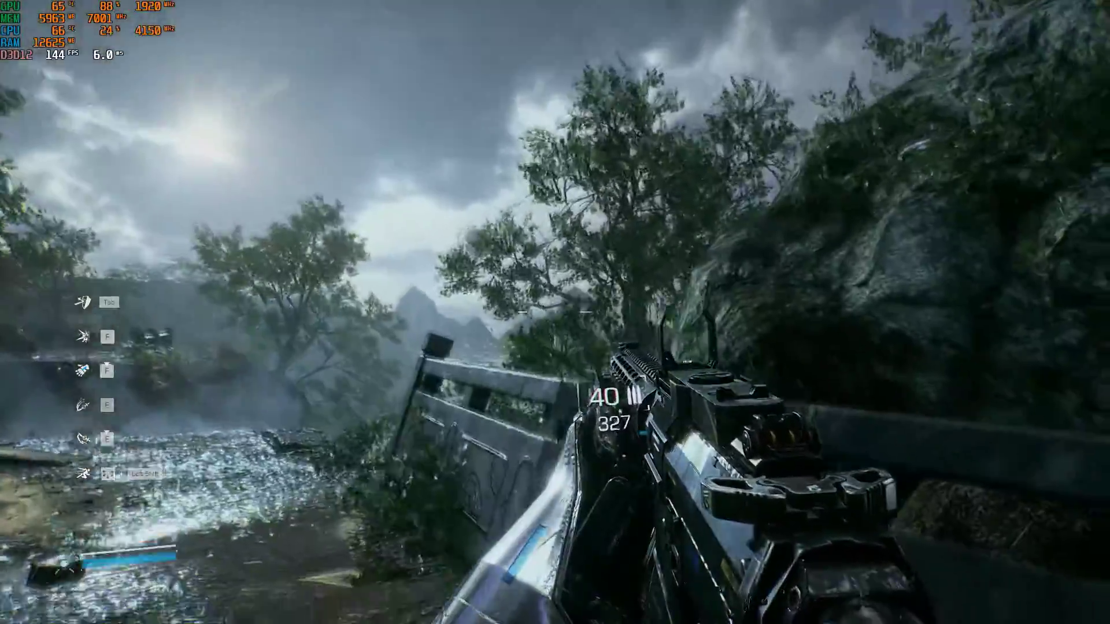
pyautogui.press('w')
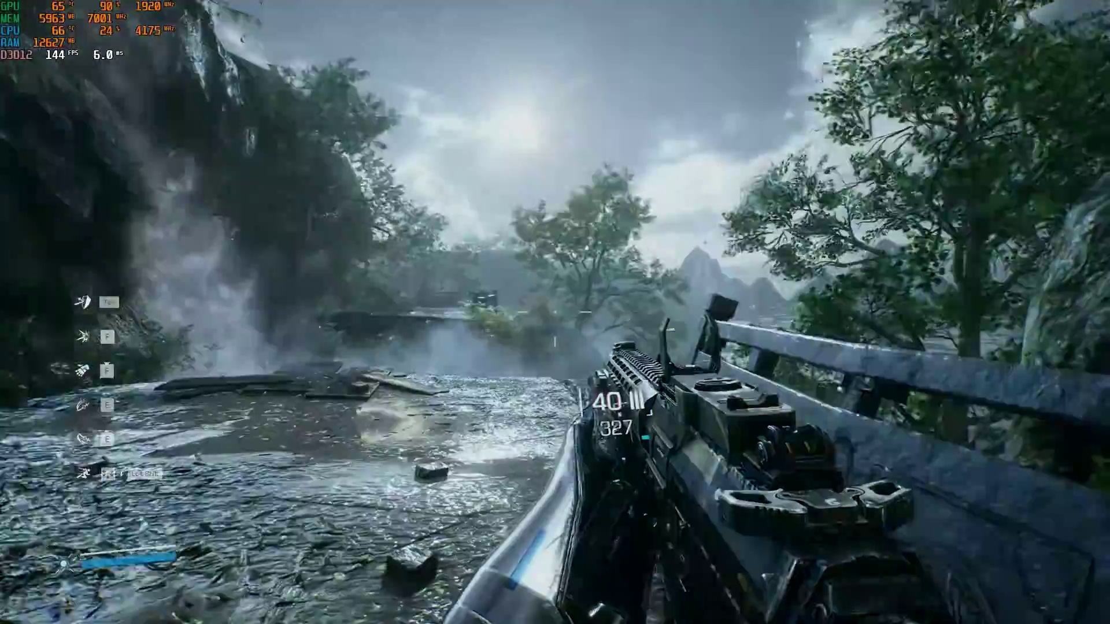
pyautogui.press('w')
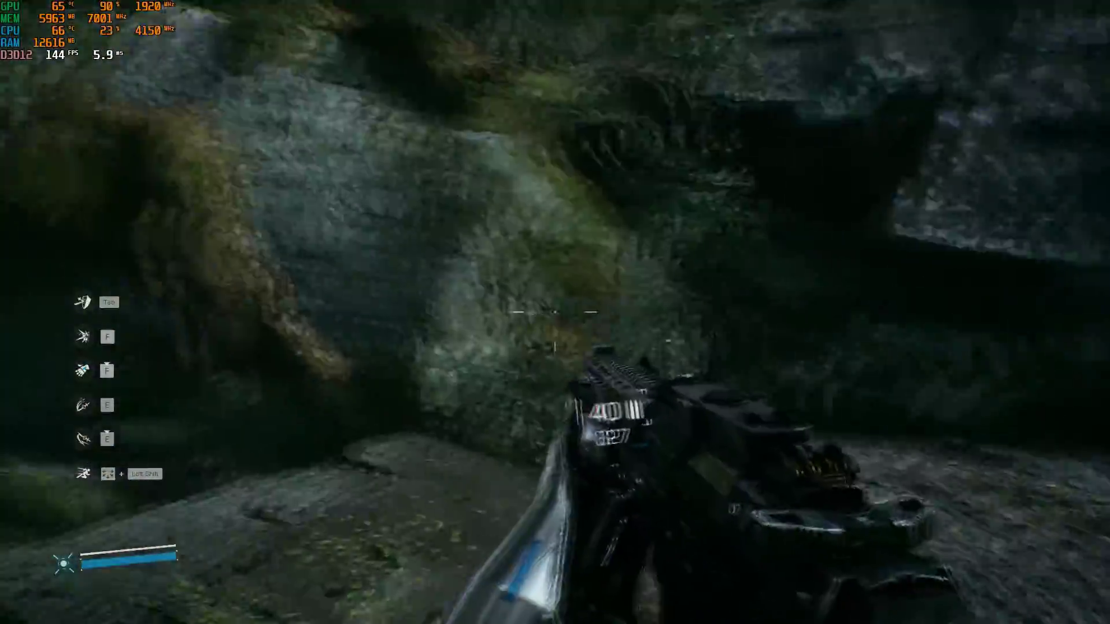
pyautogui.press('w')
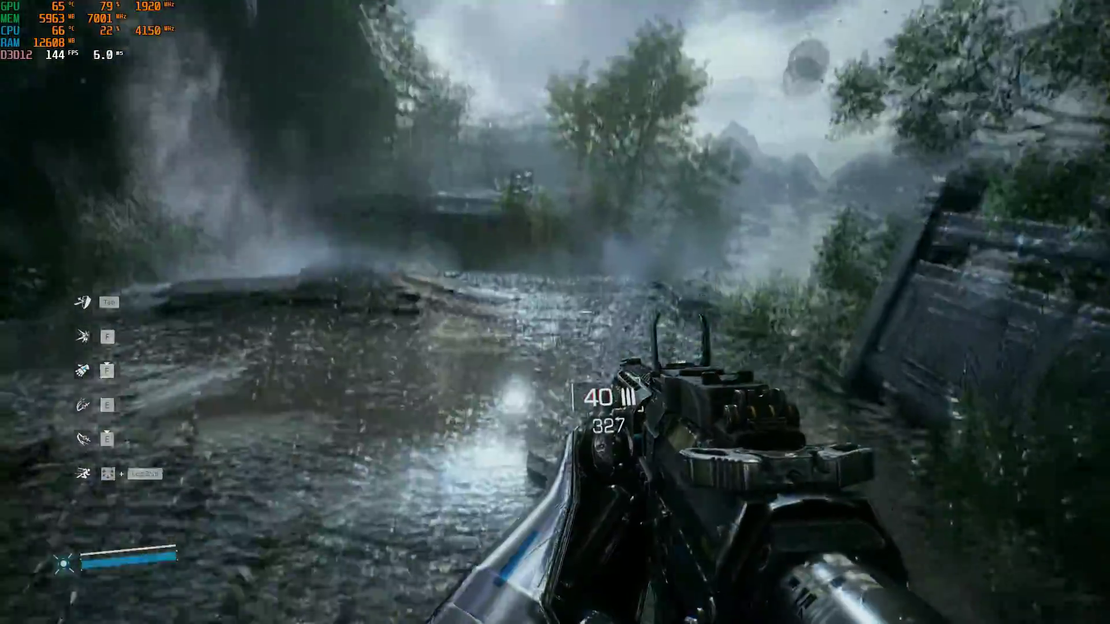
pyautogui.press('w')
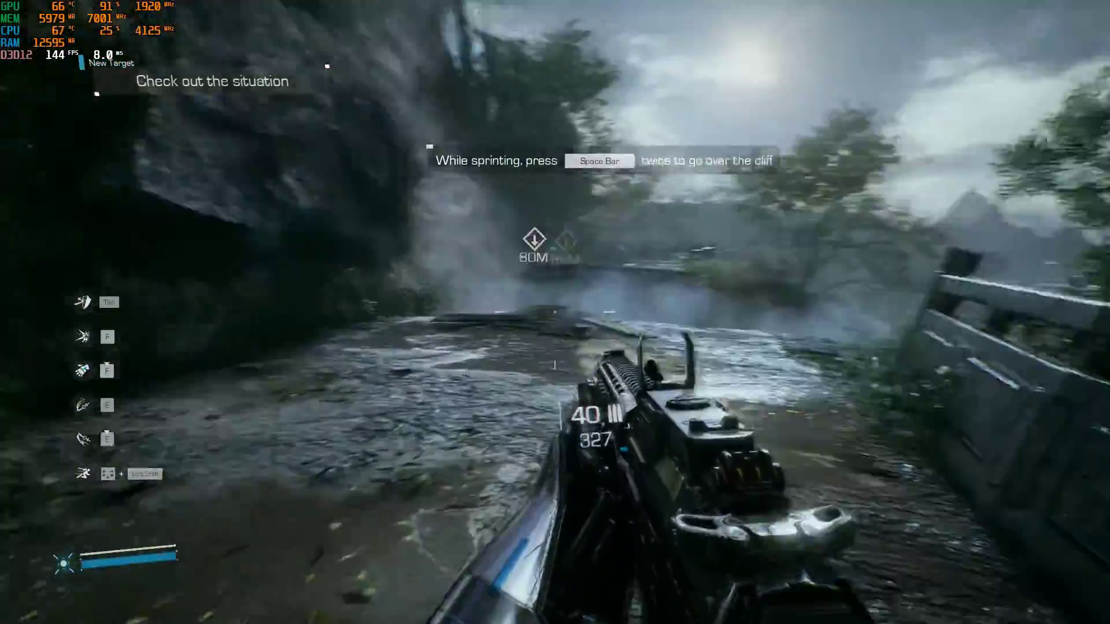
pyautogui.press('w')
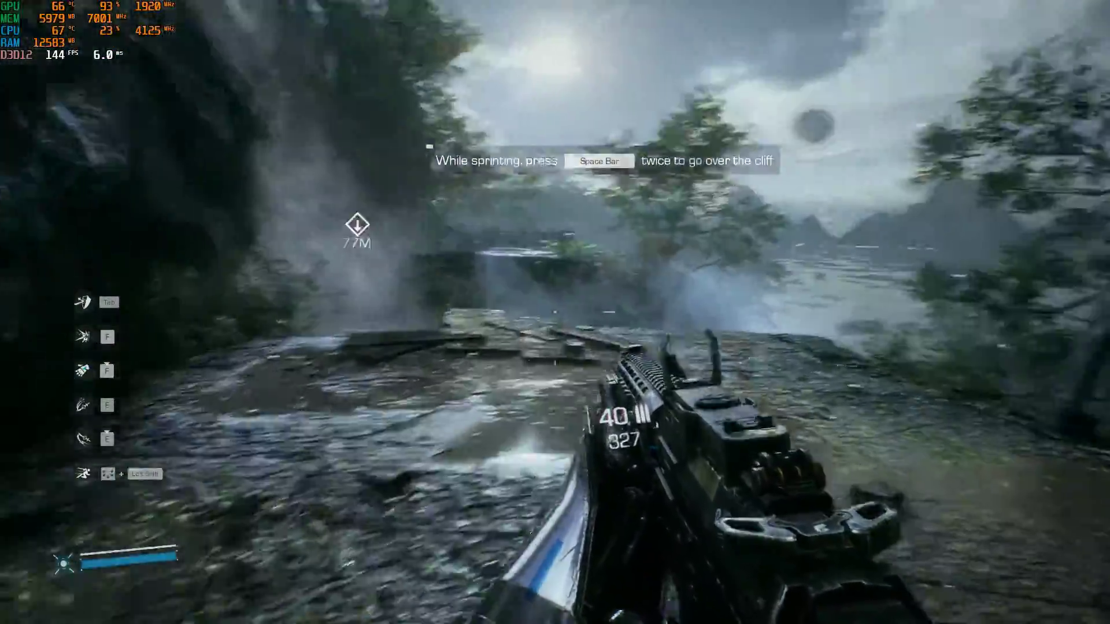
pyautogui.press('w')
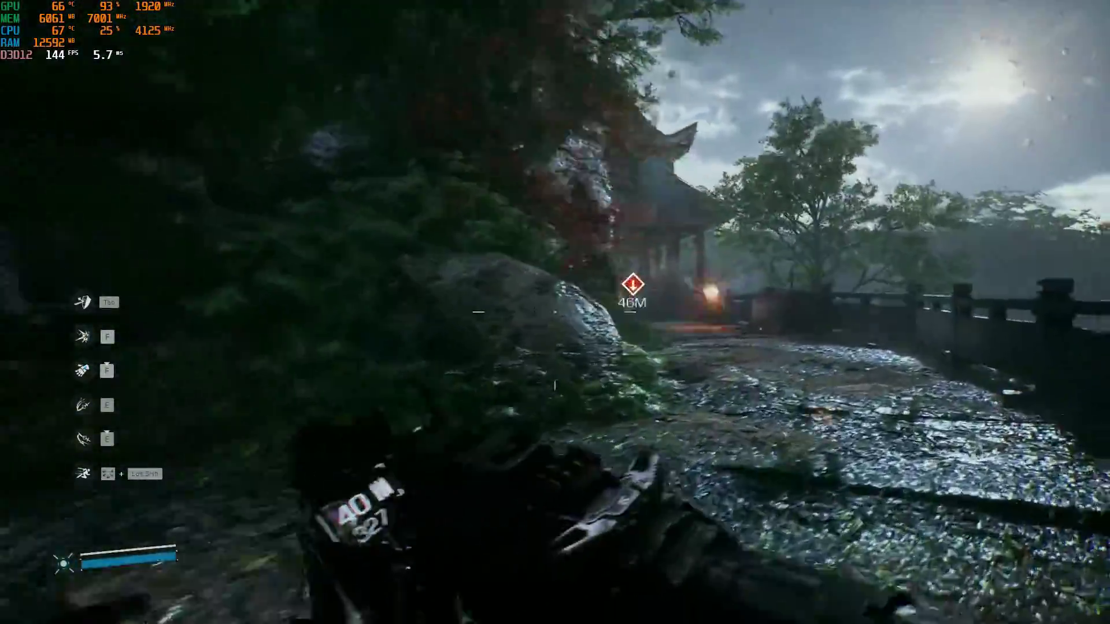
pyautogui.press('w')
pyautogui.rightClick(555, 312)
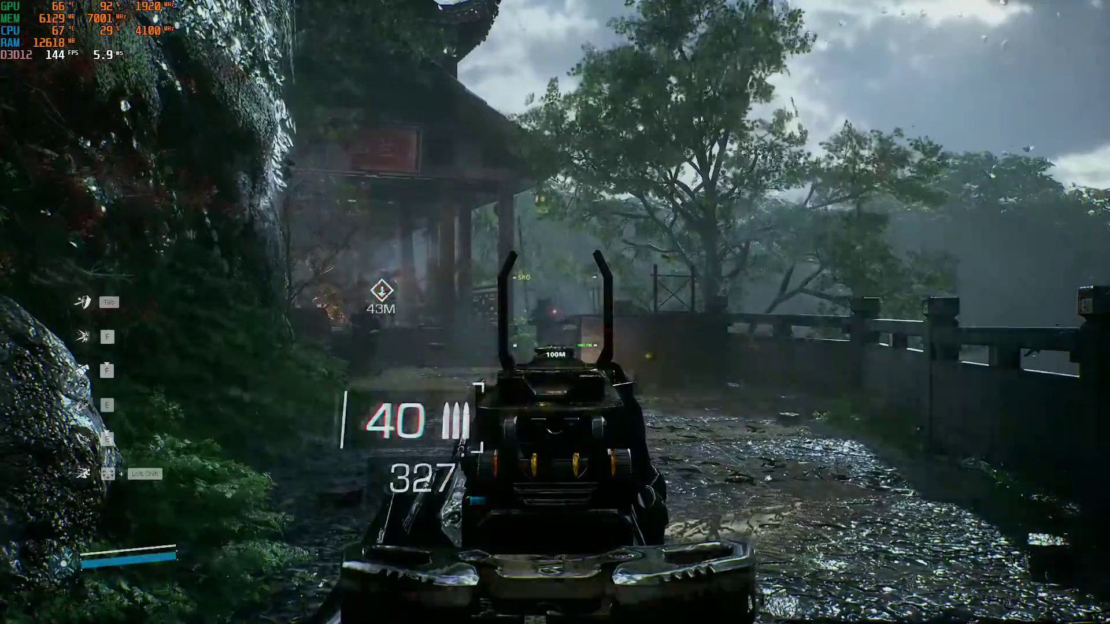
pyautogui.press('w')
pyautogui.click(555, 312)
pyautogui.click(555, 313)
pyautogui.click(555, 312)
pyautogui.click(555, 313)
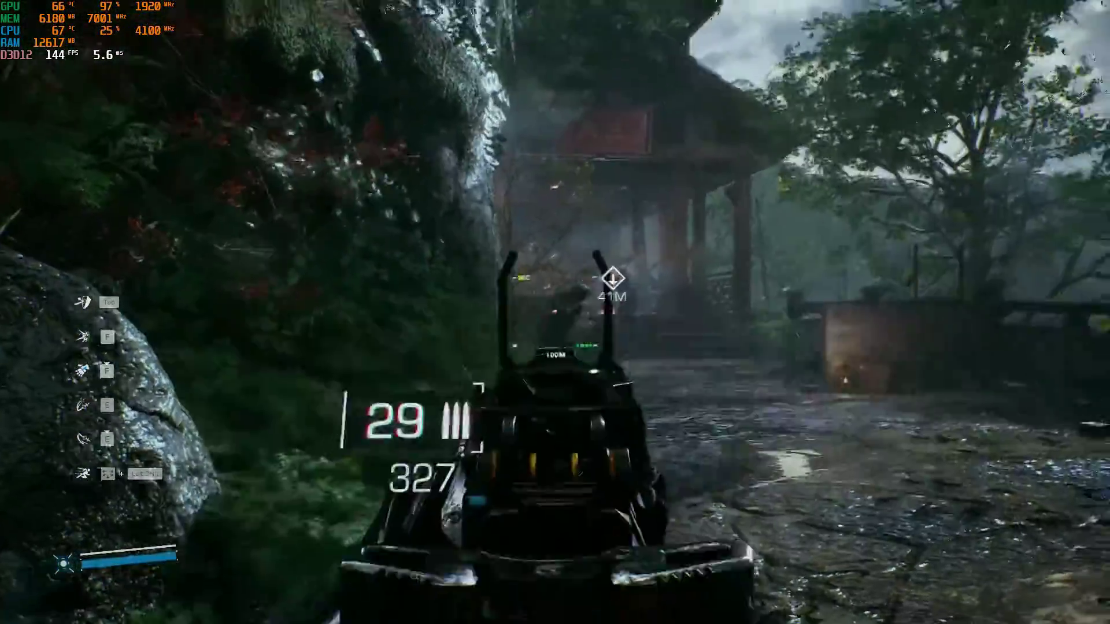
pyautogui.click(555, 312)
pyautogui.rightClick(555, 312)
pyautogui.press('w')
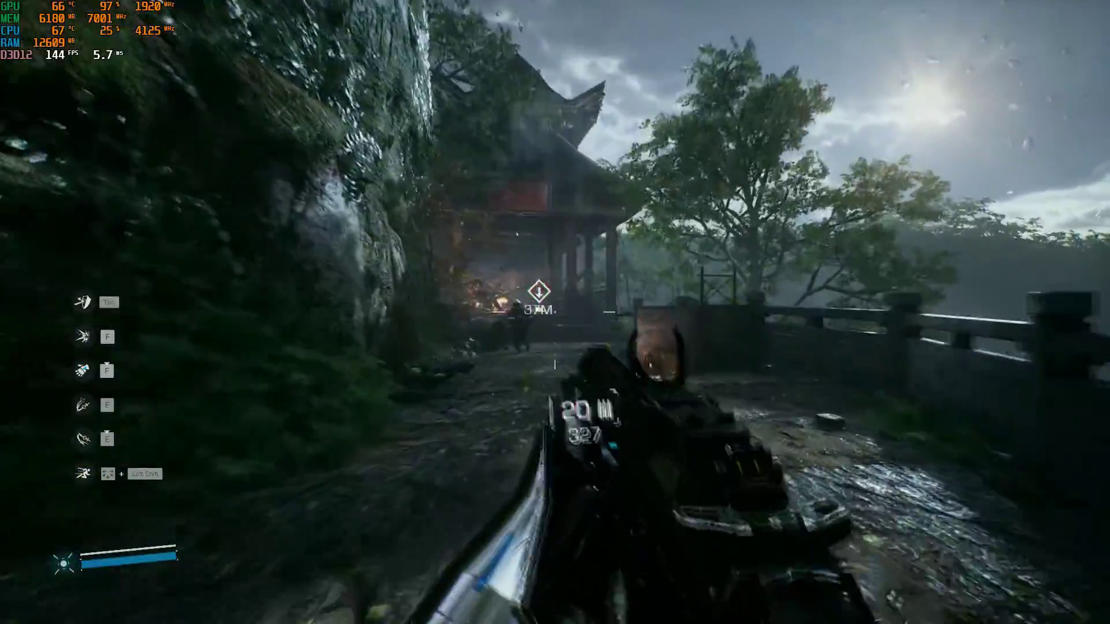
pyautogui.press('w')
pyautogui.rightClick(555, 312)
pyautogui.click(555, 312)
pyautogui.click(555, 312)
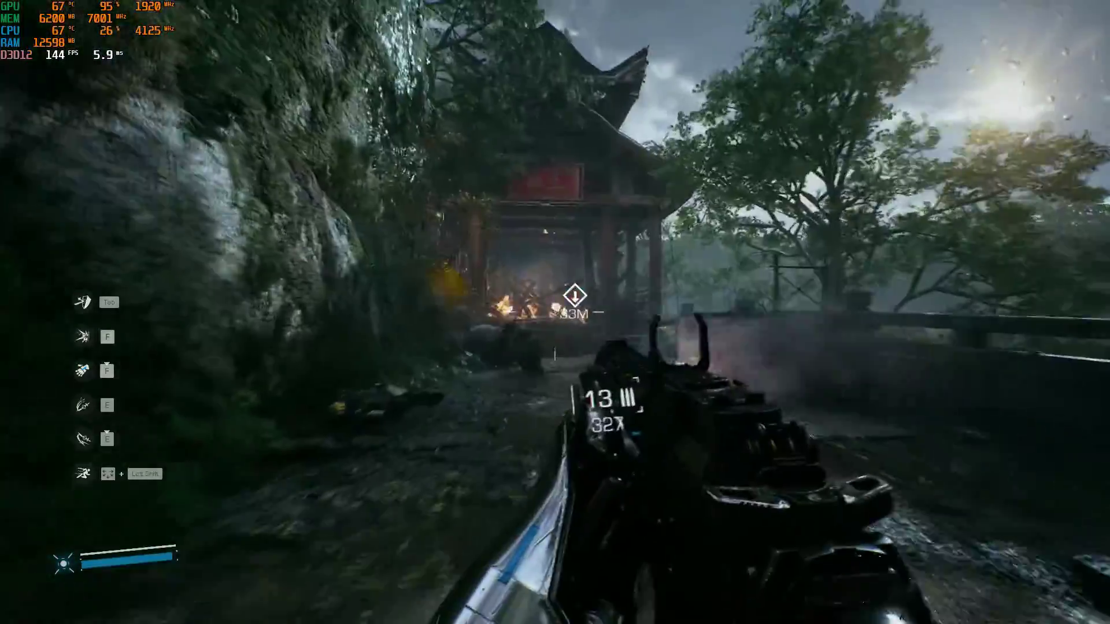
pyautogui.press('w')
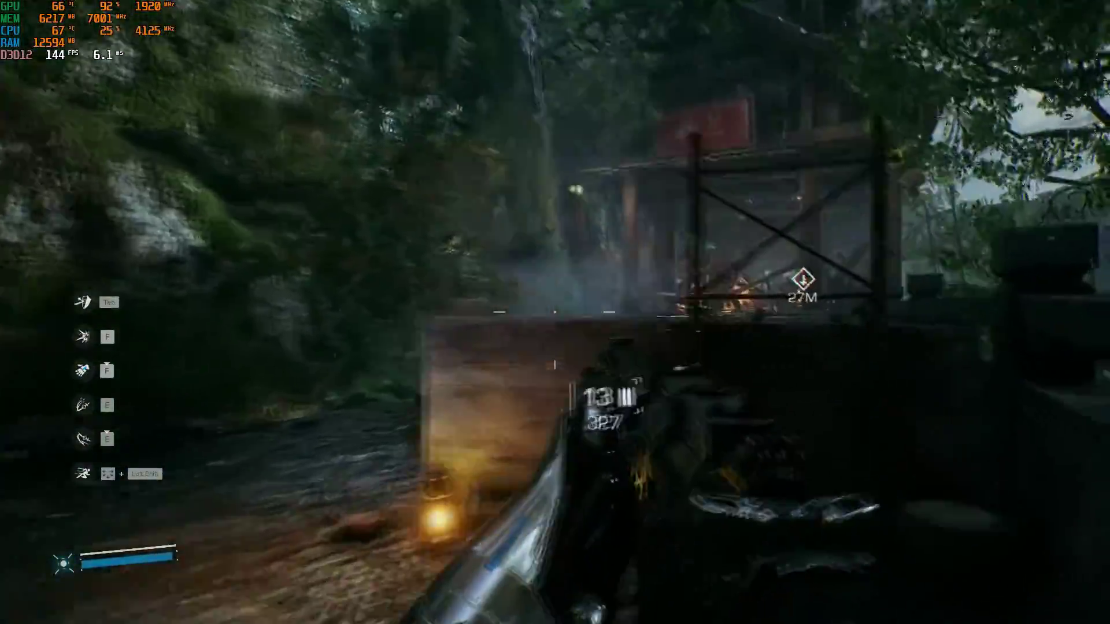
pyautogui.press('w')
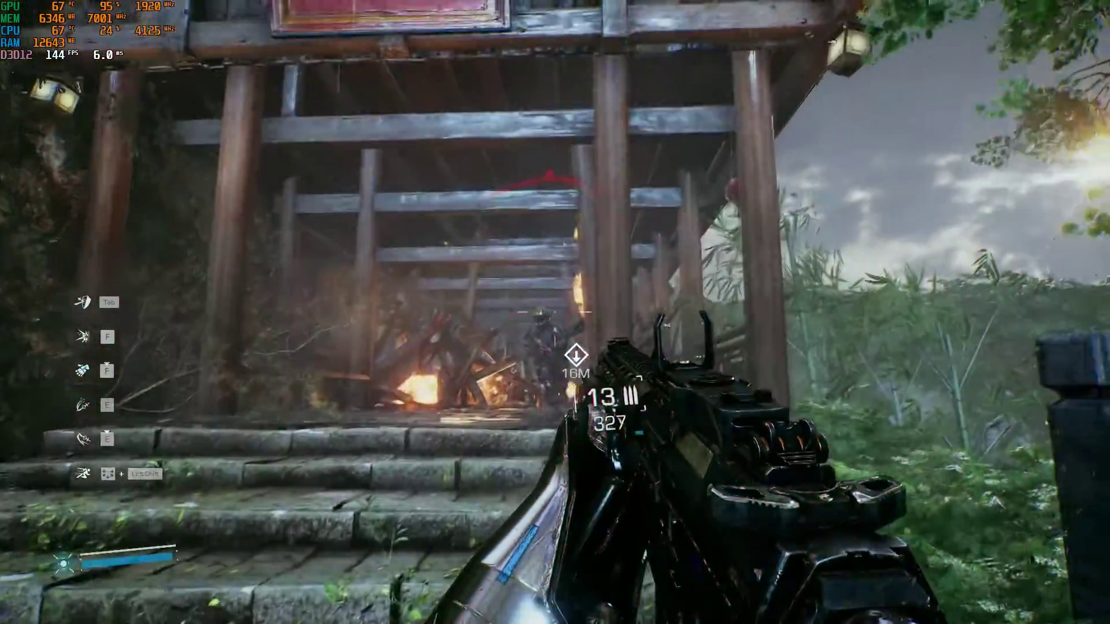
pyautogui.click(555, 312)
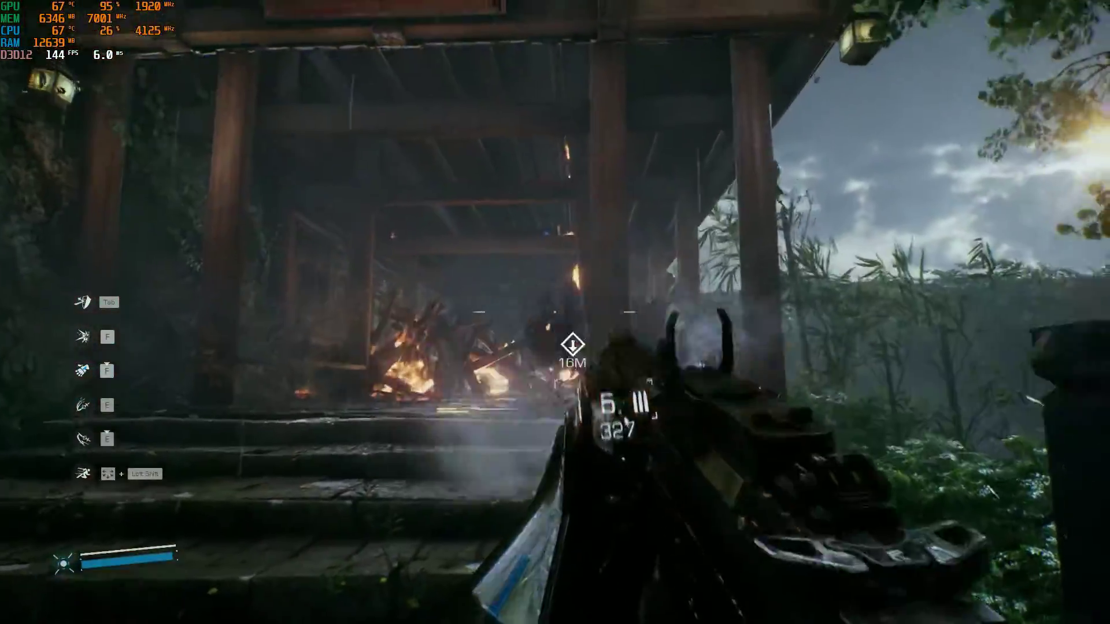
pyautogui.press('w')
pyautogui.click(555, 312)
pyautogui.press('r')
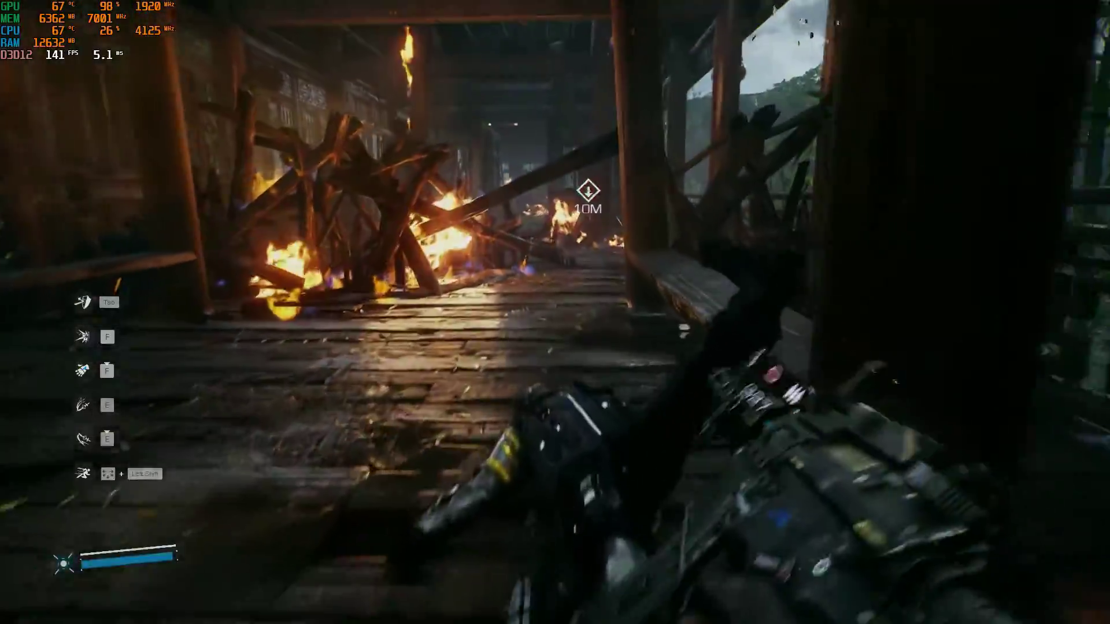
pyautogui.press('w')
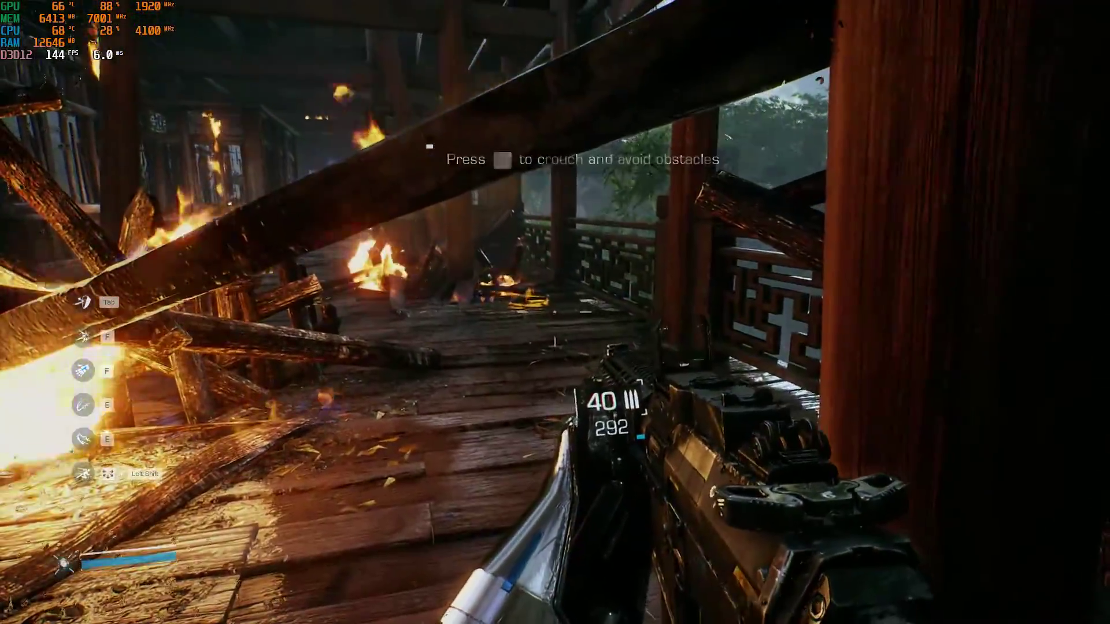
pyautogui.press('w')
pyautogui.press('c')
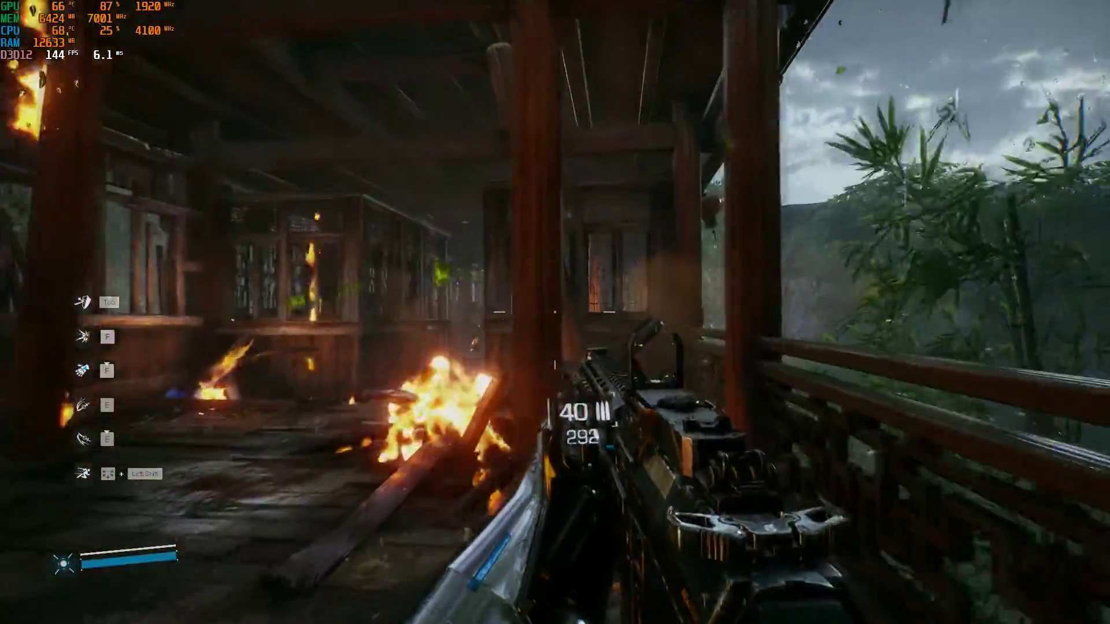
pyautogui.press('w')
pyautogui.press('w')
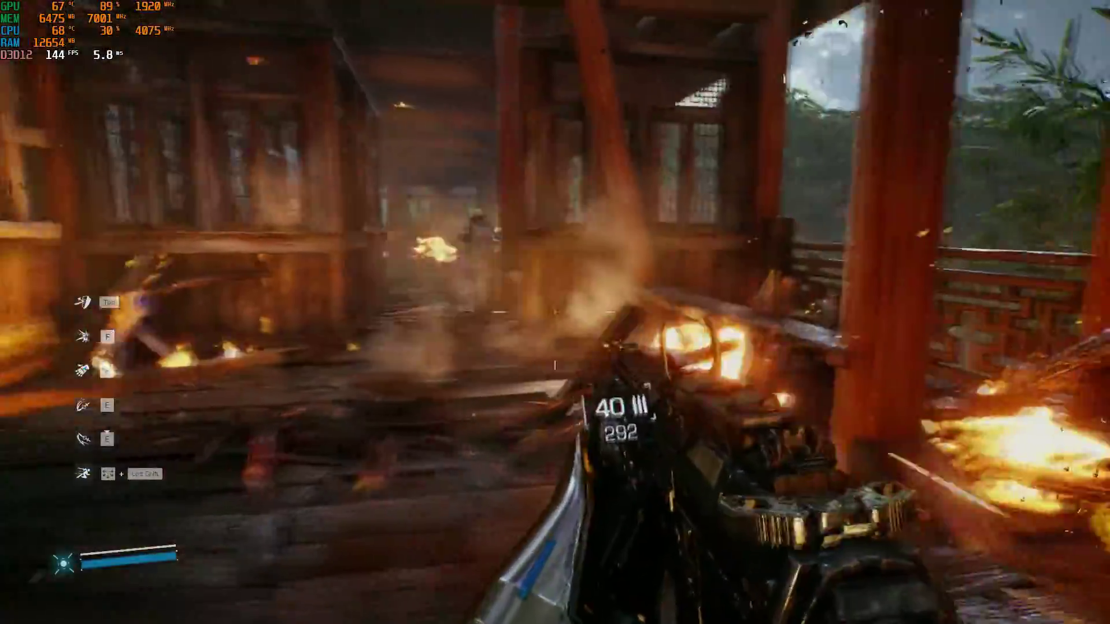
pyautogui.press('w')
pyautogui.rightClick(555, 313)
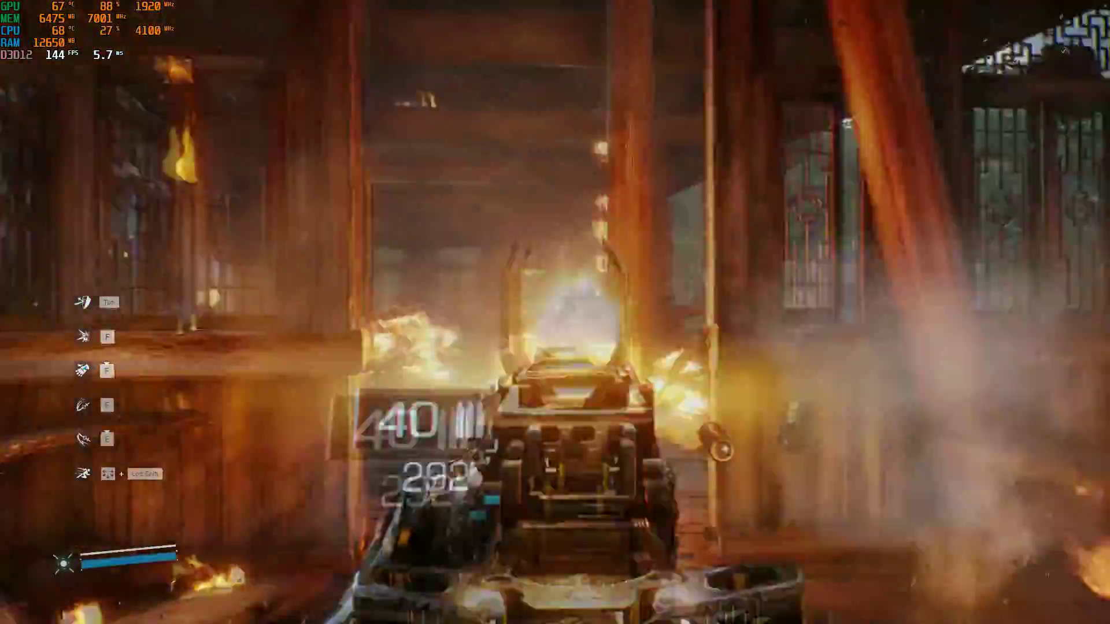
# Play through the burning bridge section, shooting enemies and repelling shots, to check gameplay performance with frame generation on.
pyautogui.click(555, 313)
pyautogui.click(555, 312)
pyautogui.click(556, 313)
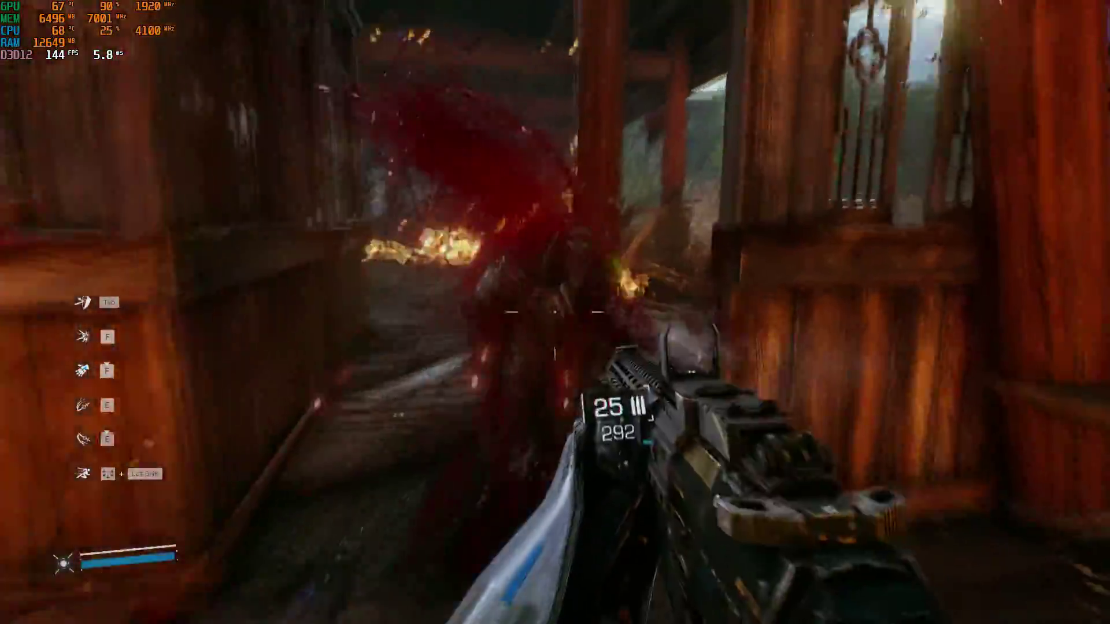
pyautogui.press('w')
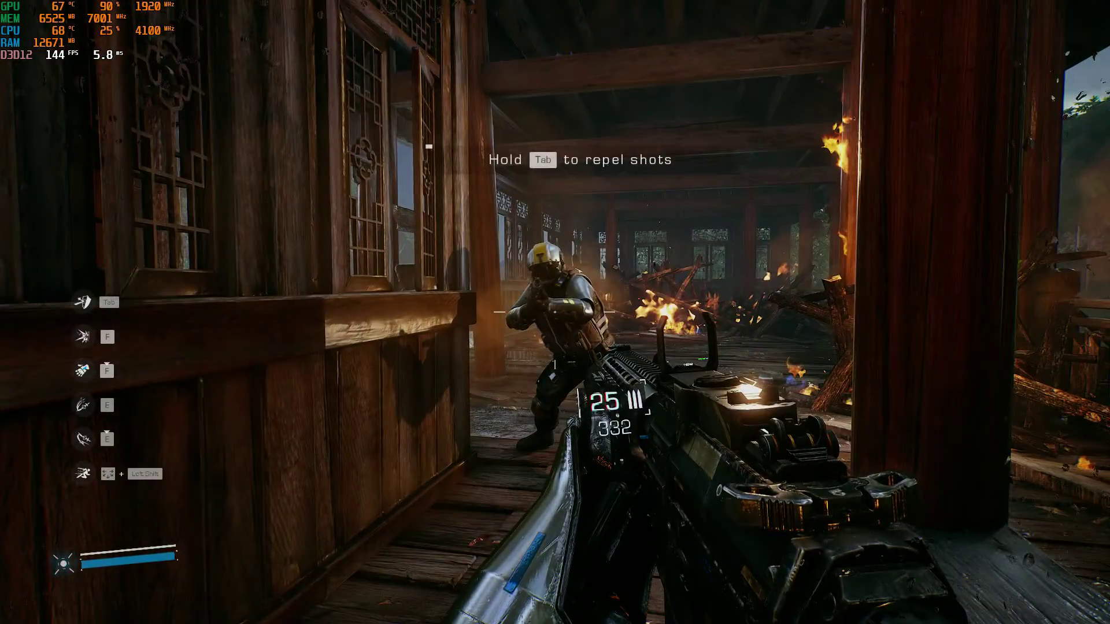
pyautogui.press('Tab')
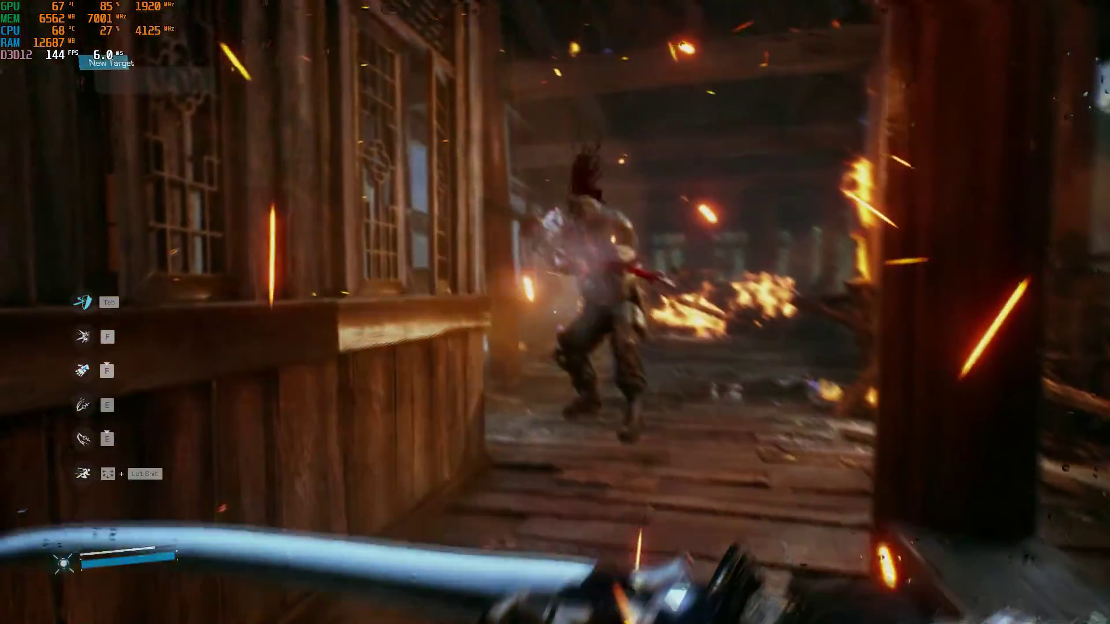
pyautogui.press('w')
pyautogui.press('w')
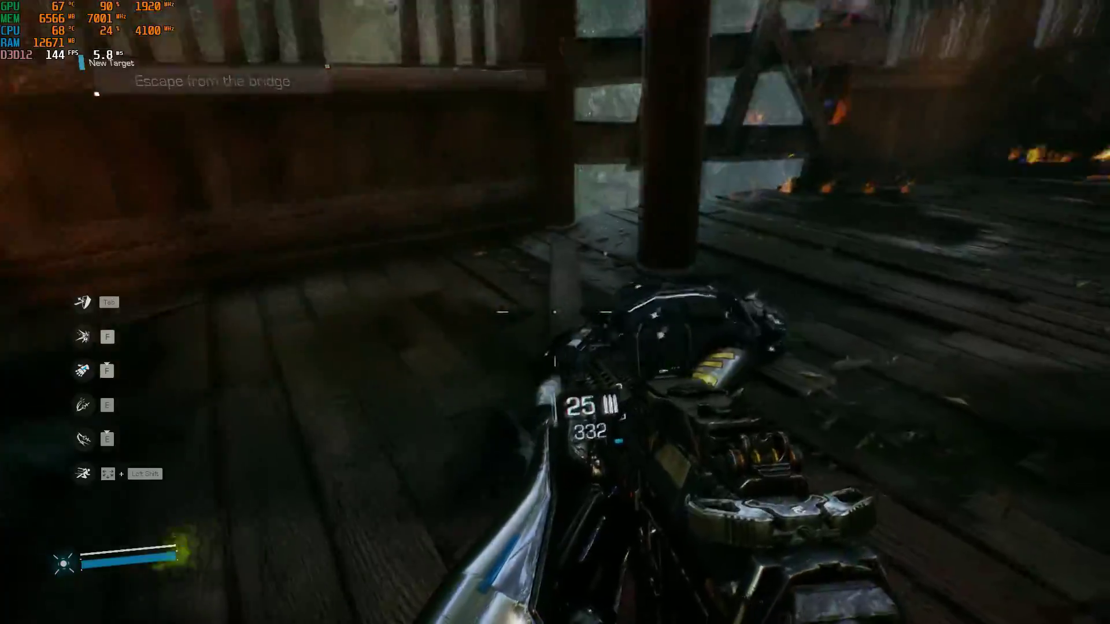
pyautogui.press('w')
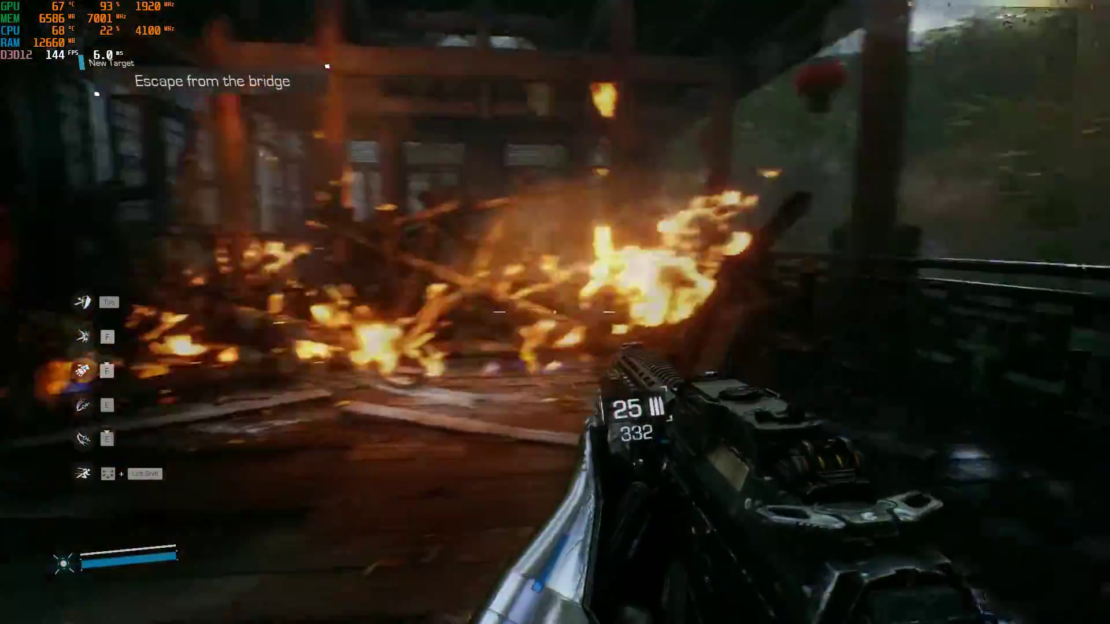
pyautogui.press('w')
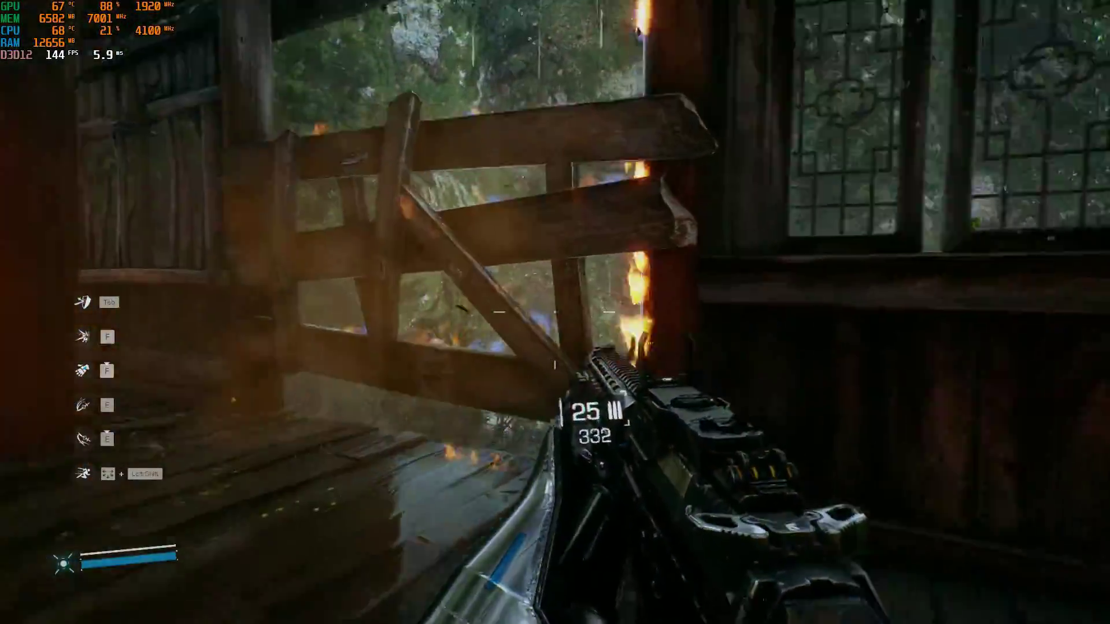
pyautogui.press('w')
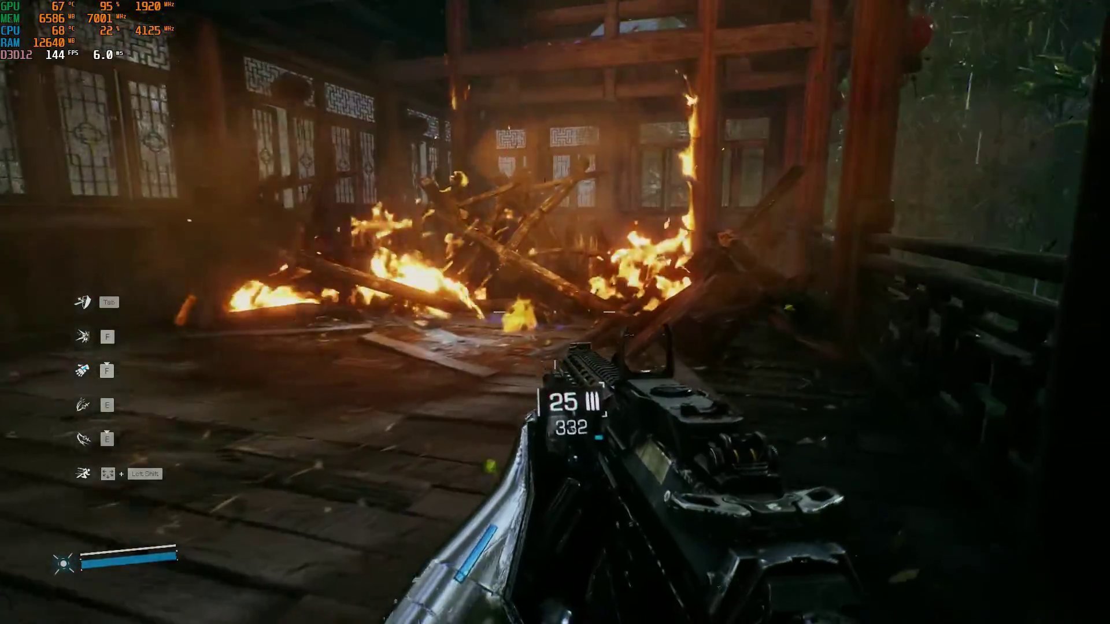
pyautogui.press('w')
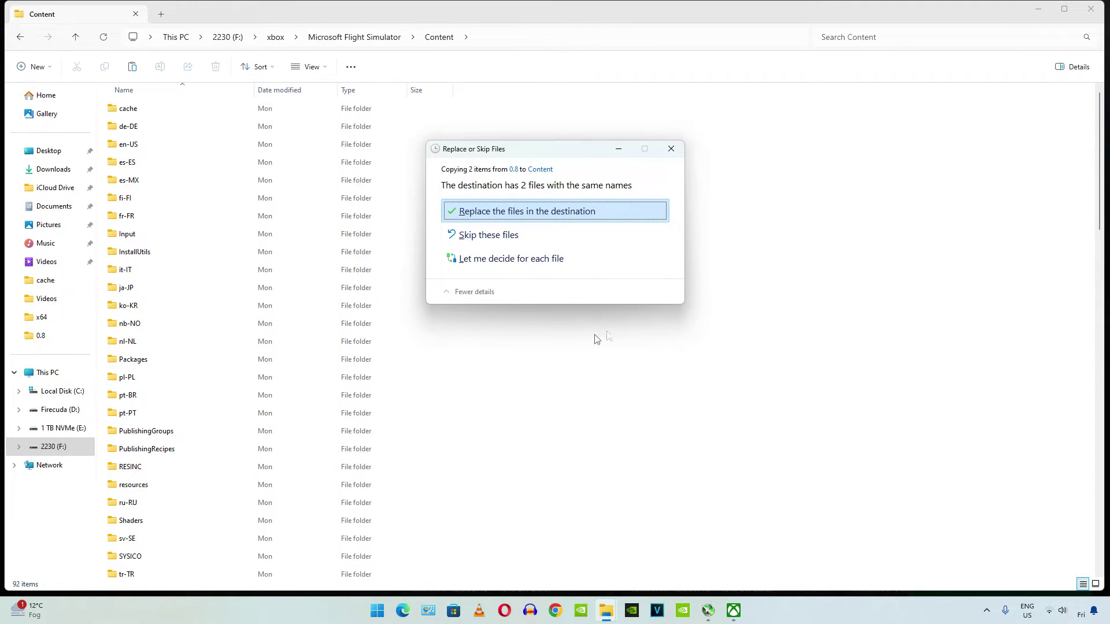
# Replace the existing mod files in the Microsoft Flight Simulator Content folder with the 0.8 versions and switch to the Xbox app.
pyautogui.click(571, 213)
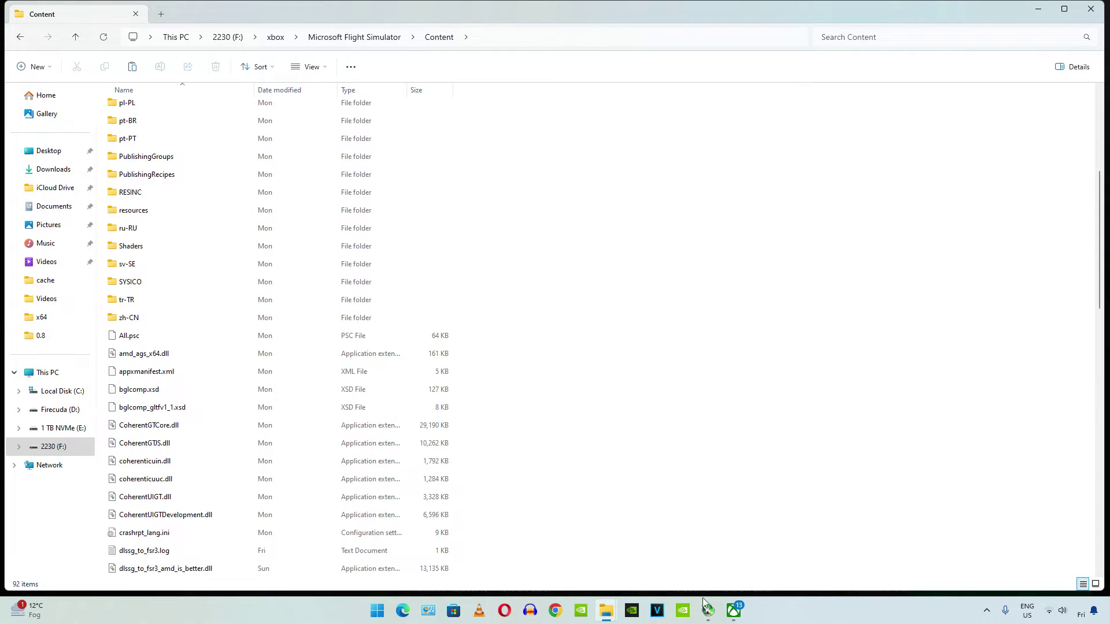
pyautogui.click(732, 612)
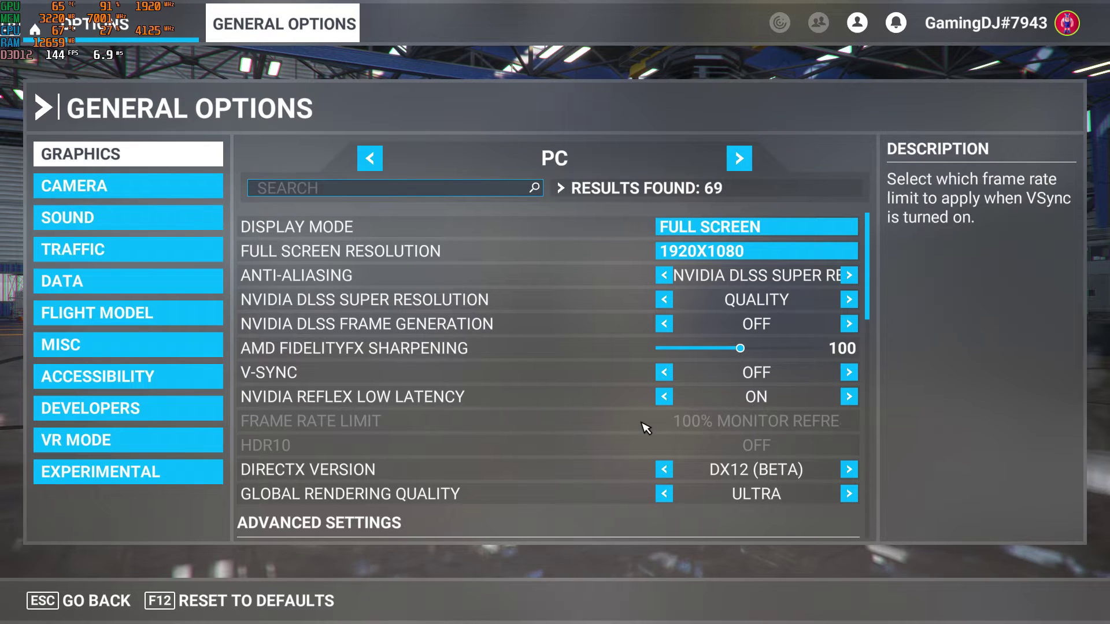
pyautogui.scroll(-5, 628, 457)
pyautogui.scroll(-6, 622, 474)
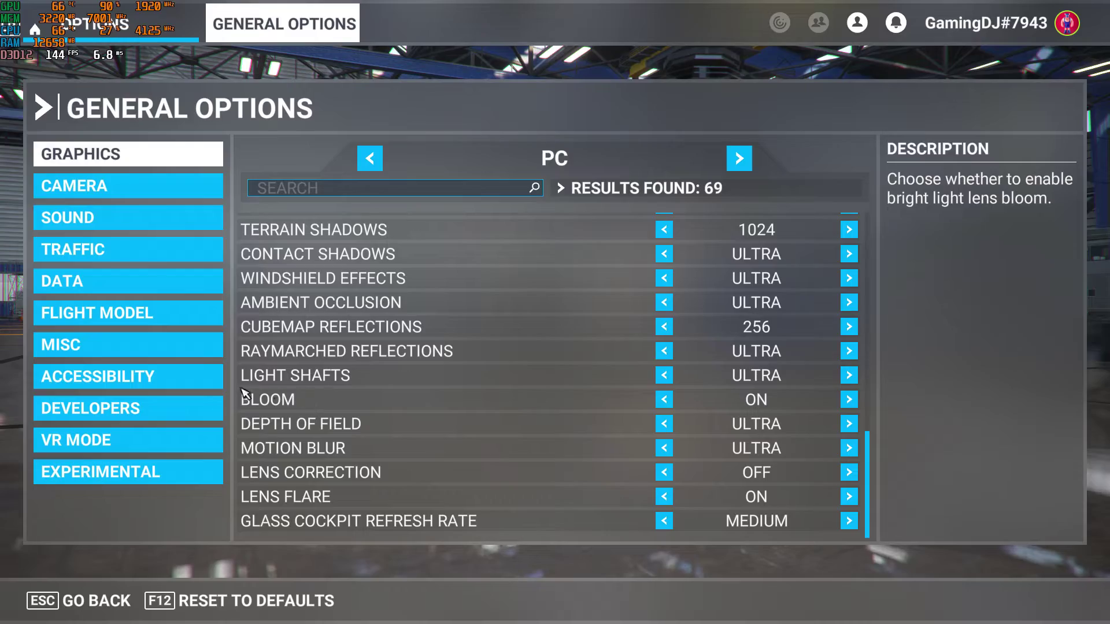
pyautogui.press('Escape')
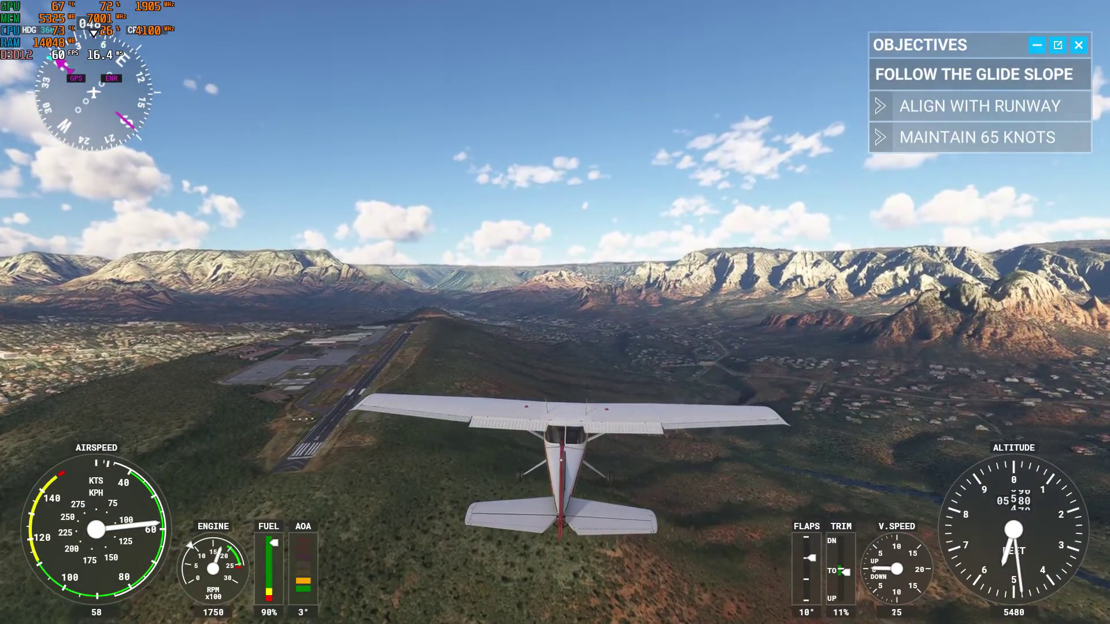
pyautogui.press('End')
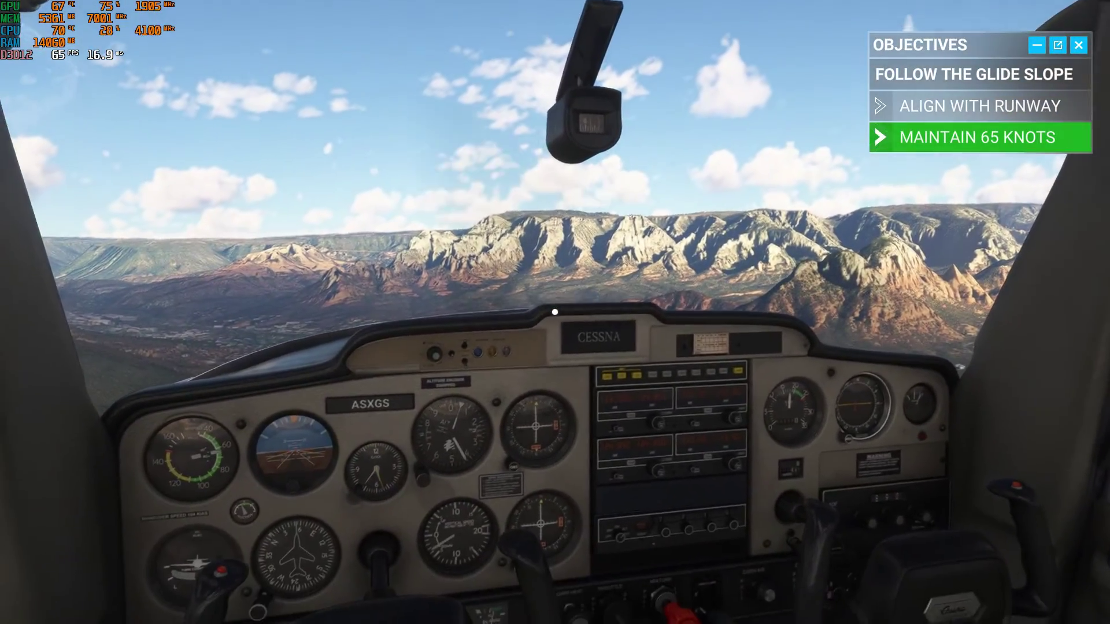
# Set NVIDIA DLSS Frame Generation to On in the graphics options, apply and save it, and resume the flight.
pyautogui.press('Escape')
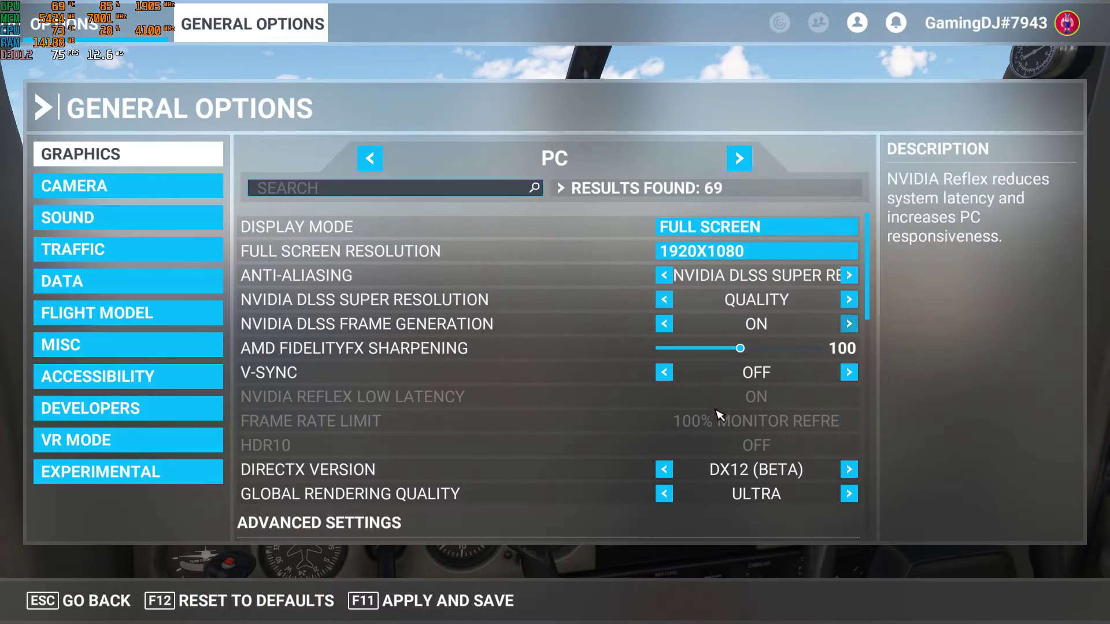
pyautogui.click(444, 592)
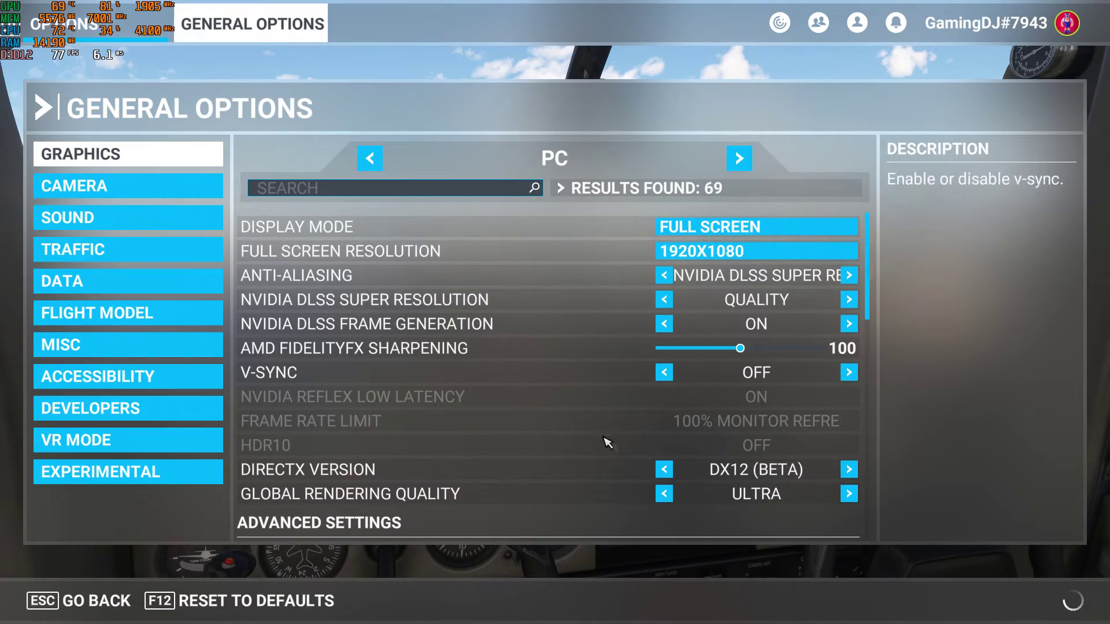
pyautogui.press('Escape')
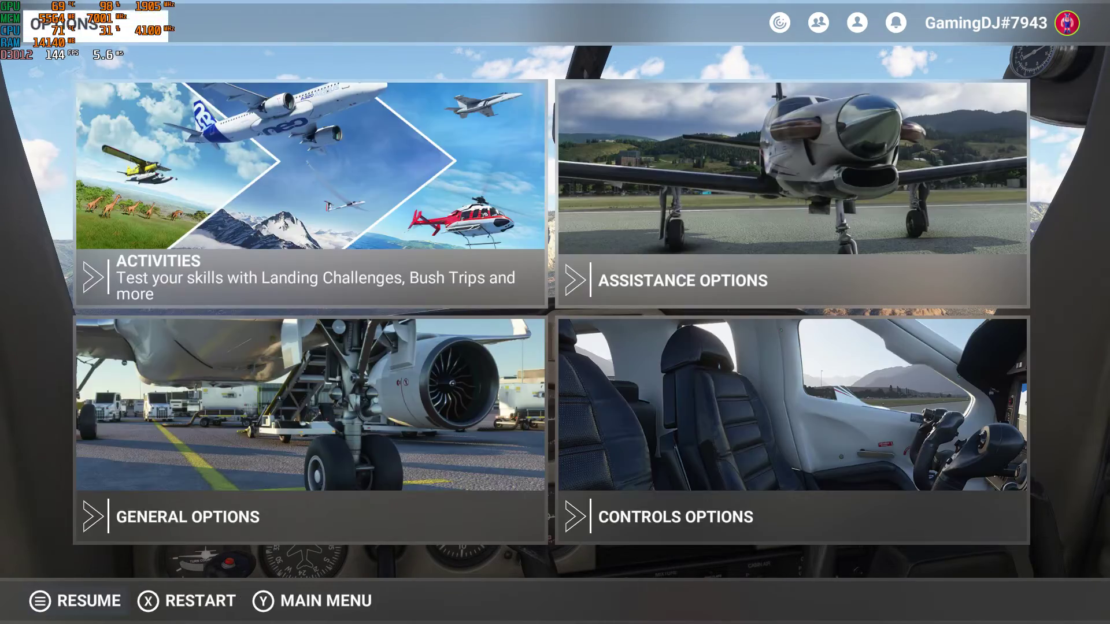
pyautogui.press('Escape')
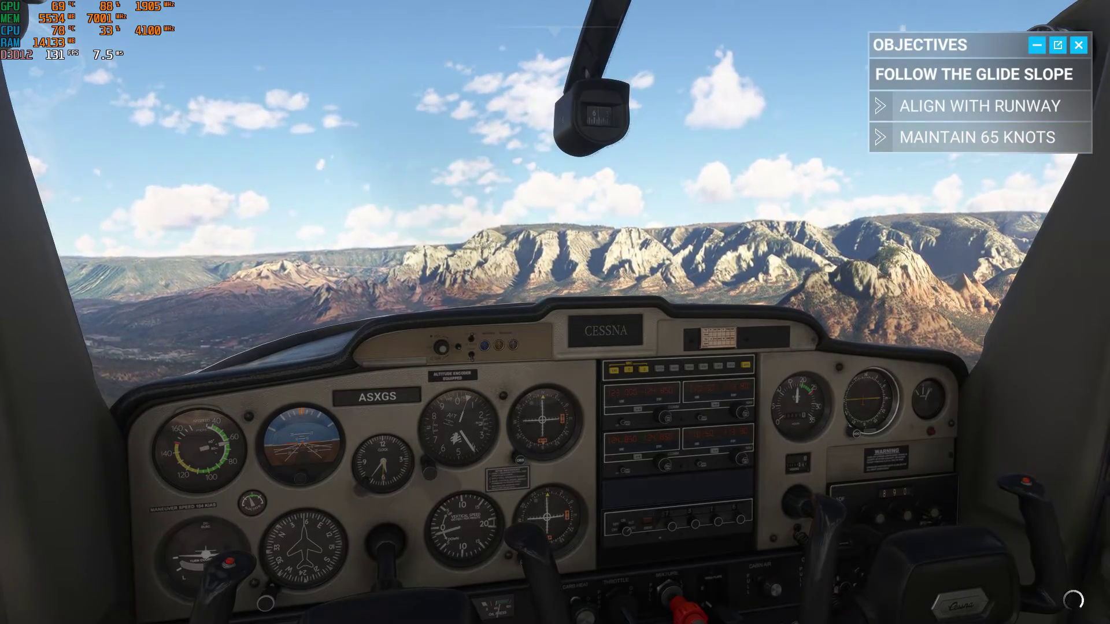
# Look around the Cessna cockpit in both directions and switch to the external view to check the flight with frame generation on.
pyautogui.hotkey('shift', 'Left')
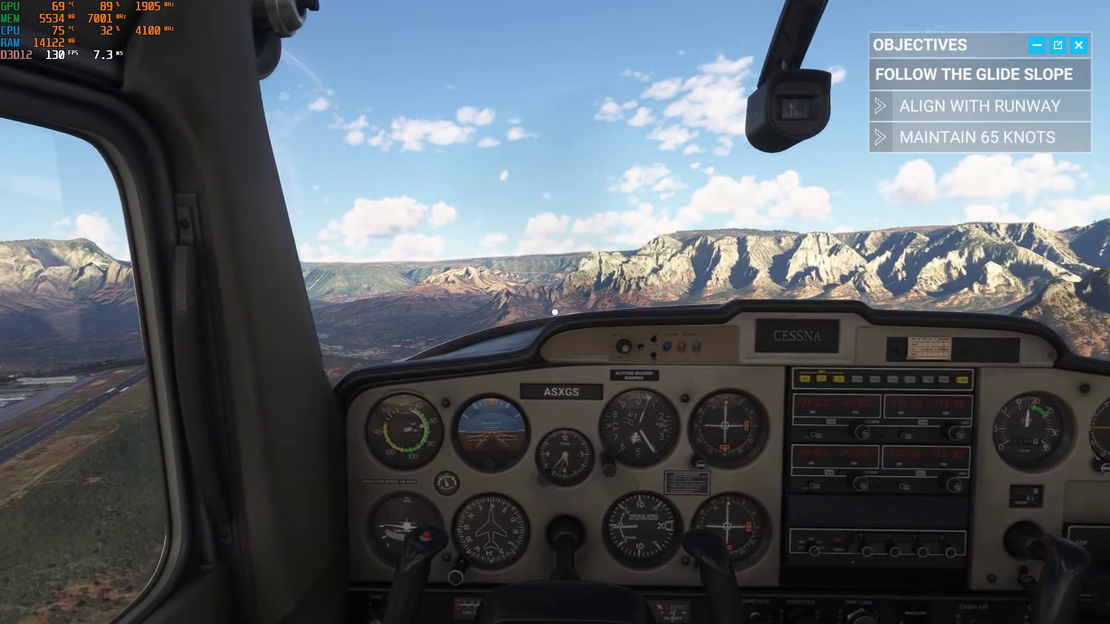
pyautogui.hotkey('shift', 'Right')
pyautogui.press('Right')
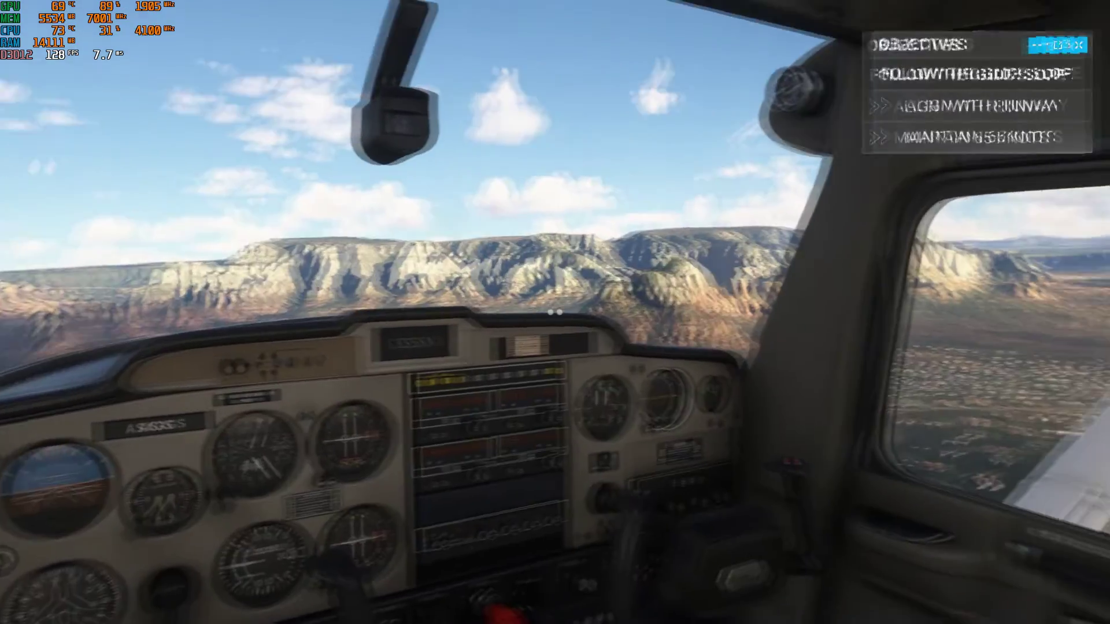
pyautogui.press('Left')
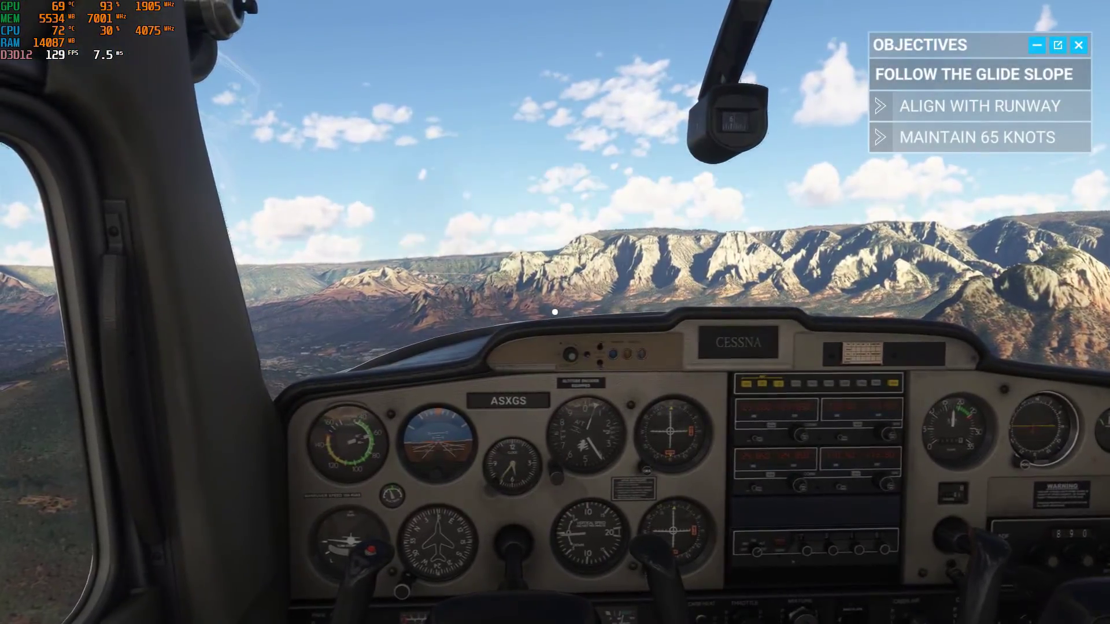
pyautogui.press('Left')
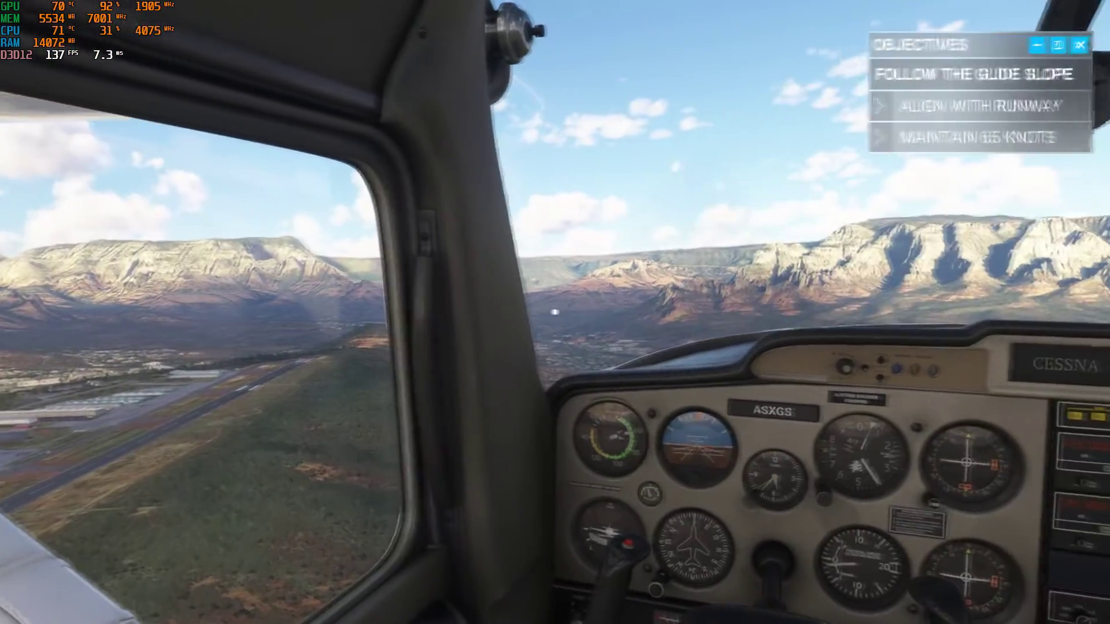
pyautogui.press('Right')
pyautogui.press('Right')
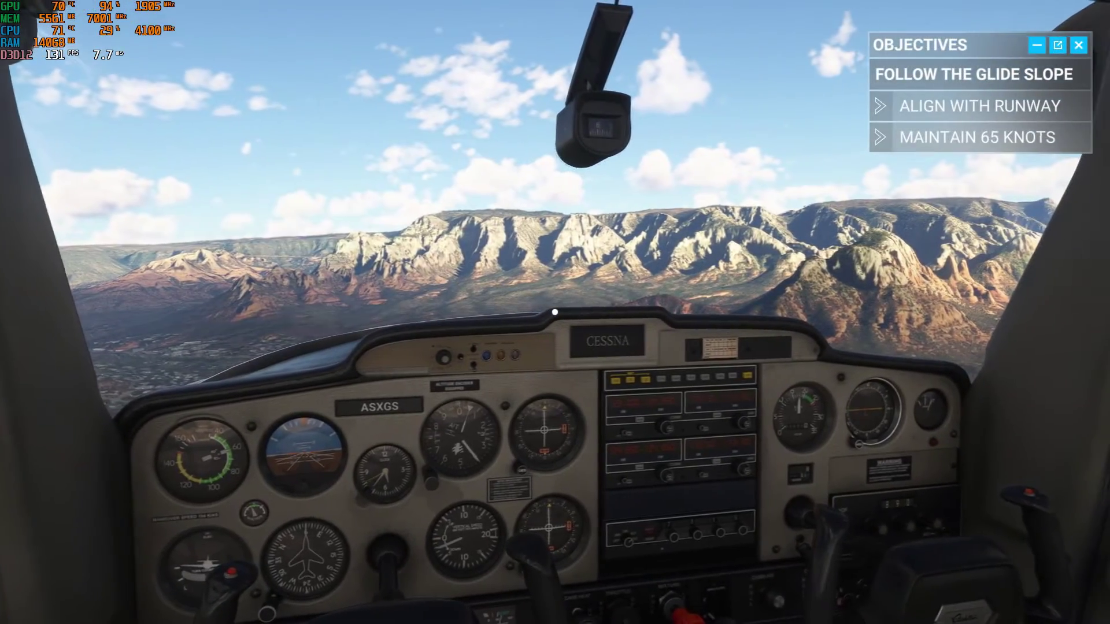
pyautogui.press('Right')
pyautogui.press('Left')
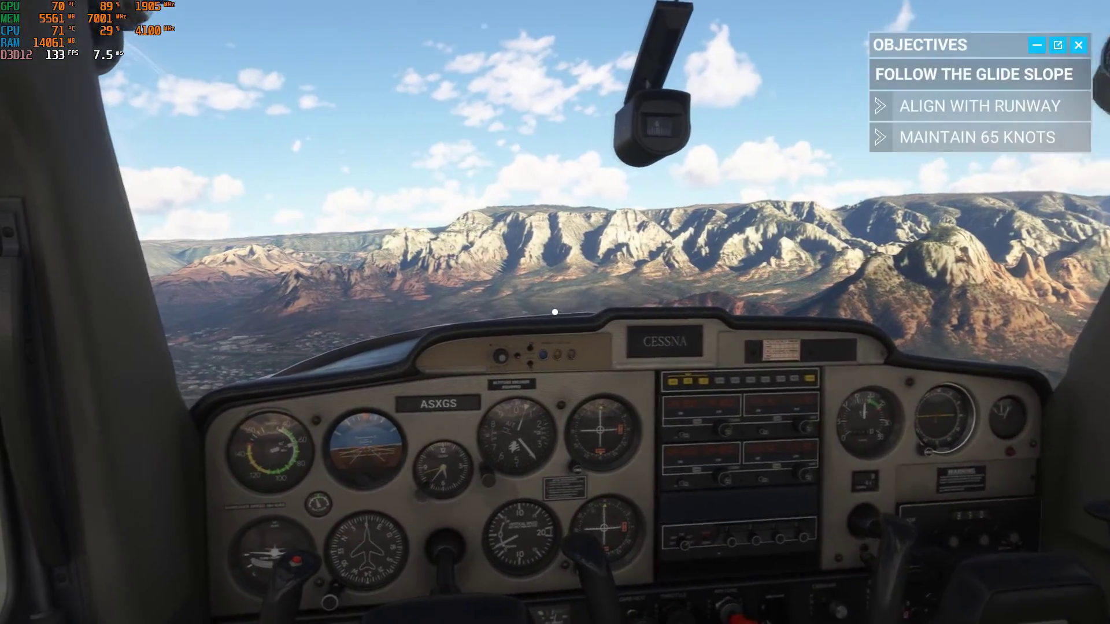
pyautogui.press('Right')
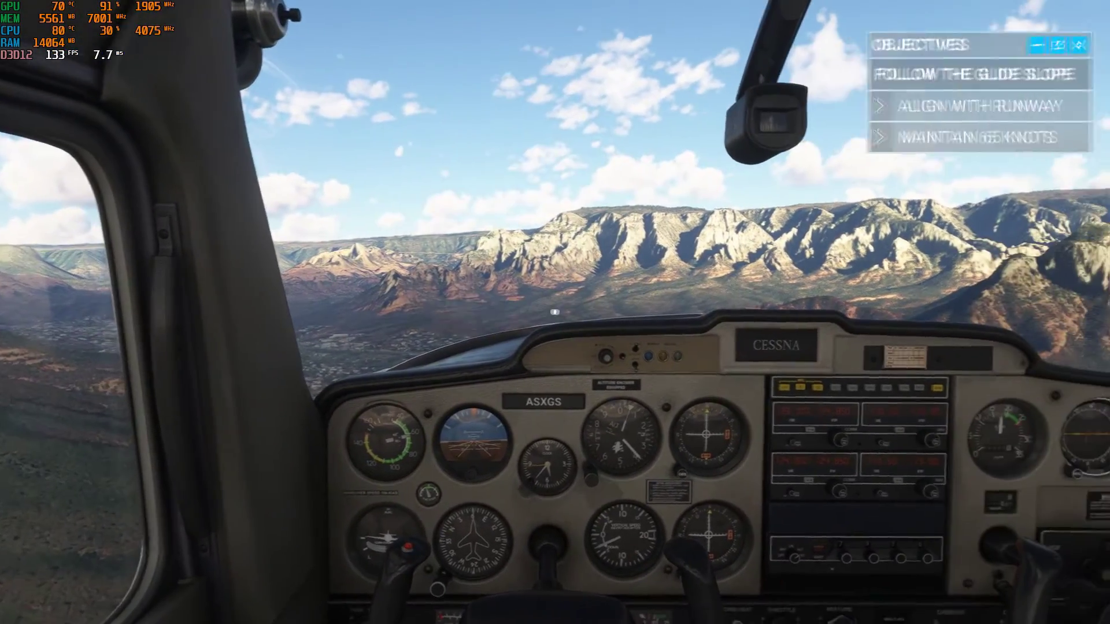
pyautogui.press('End')
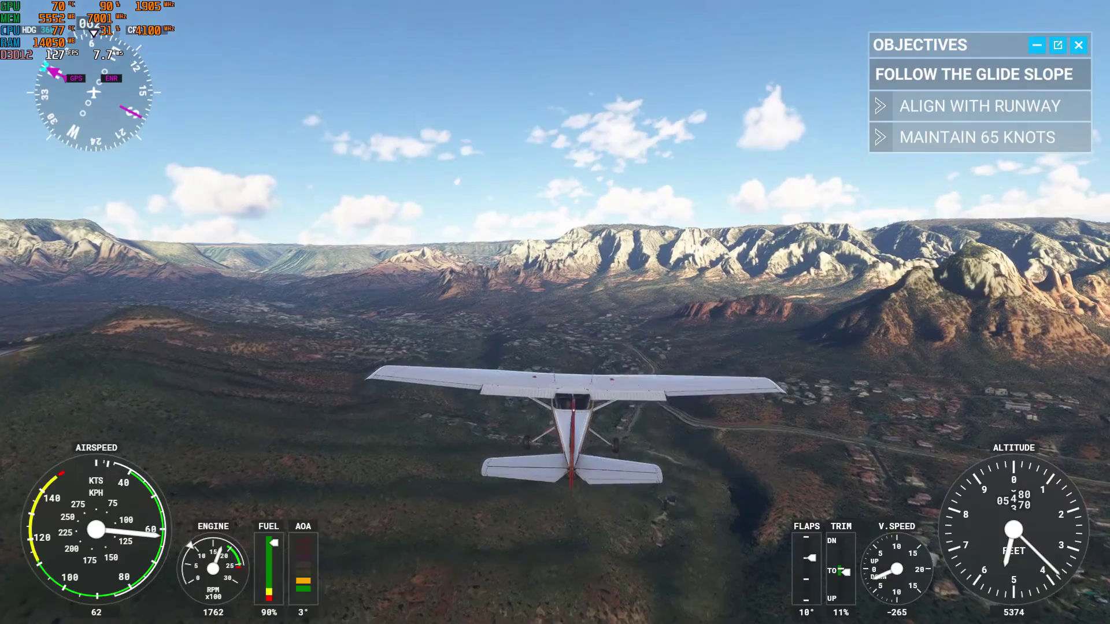
pyautogui.press('Left')
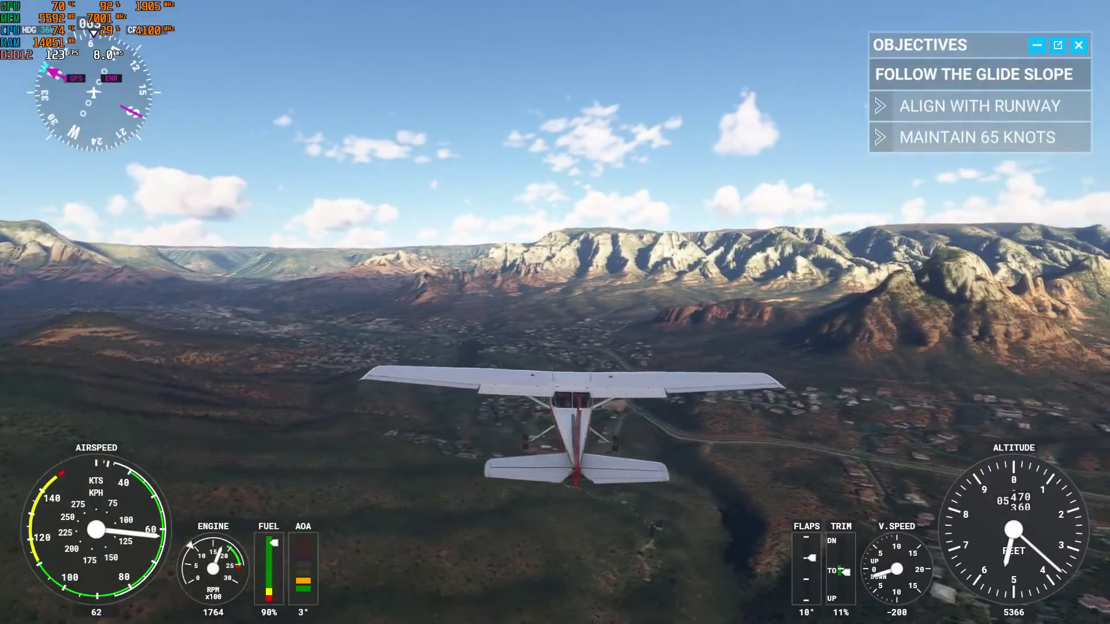